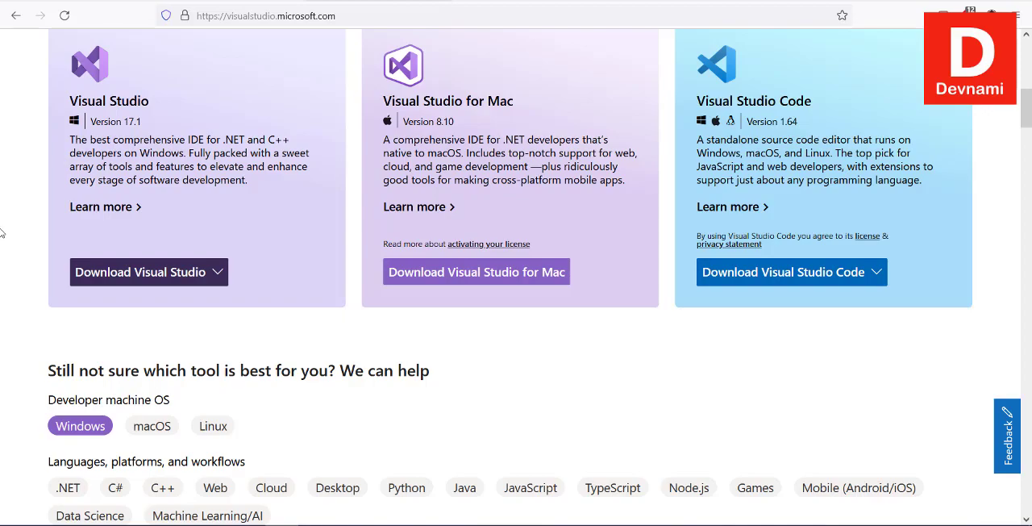
# Download the Community 2022 edition of Visual Studio from the Visual Studio family section of the home page.
pyautogui.scroll(-8, 3, 233)
pyautogui.scroll(8, 3, 231)
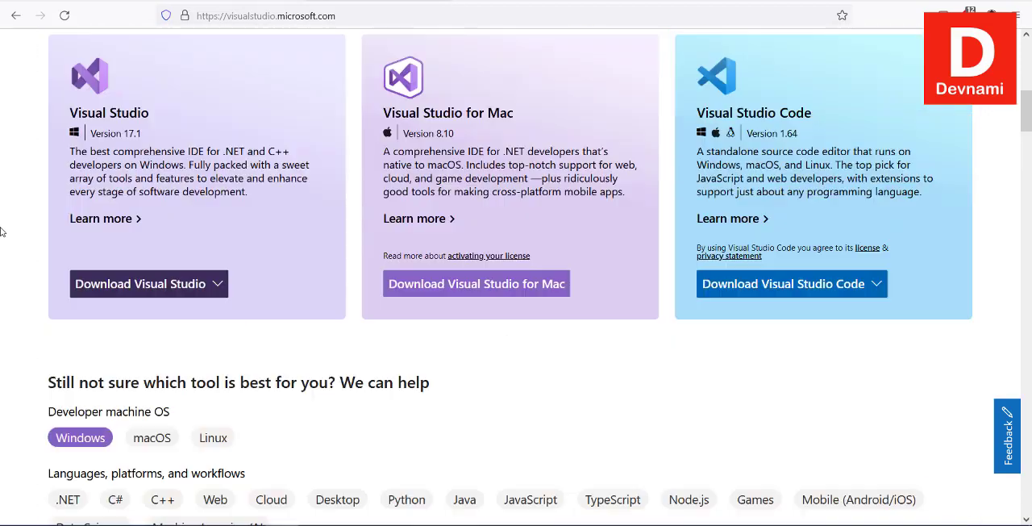
pyautogui.scroll(5, 3, 232)
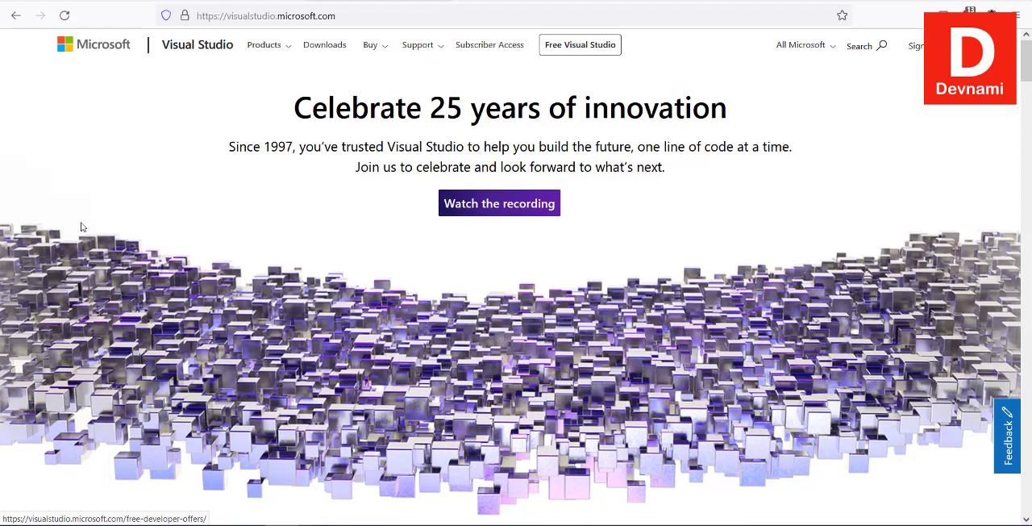
pyautogui.scroll(-6, 194, 128)
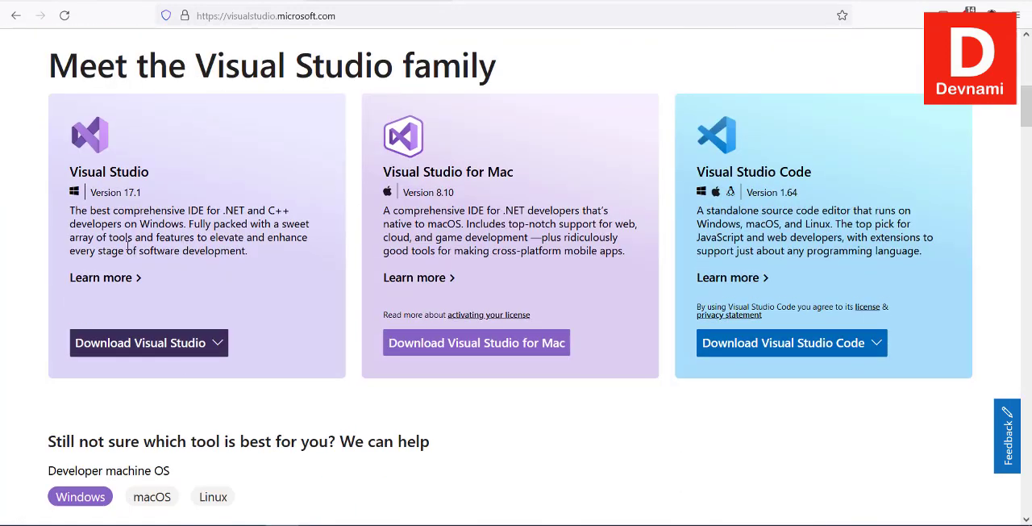
pyautogui.click(191, 343)
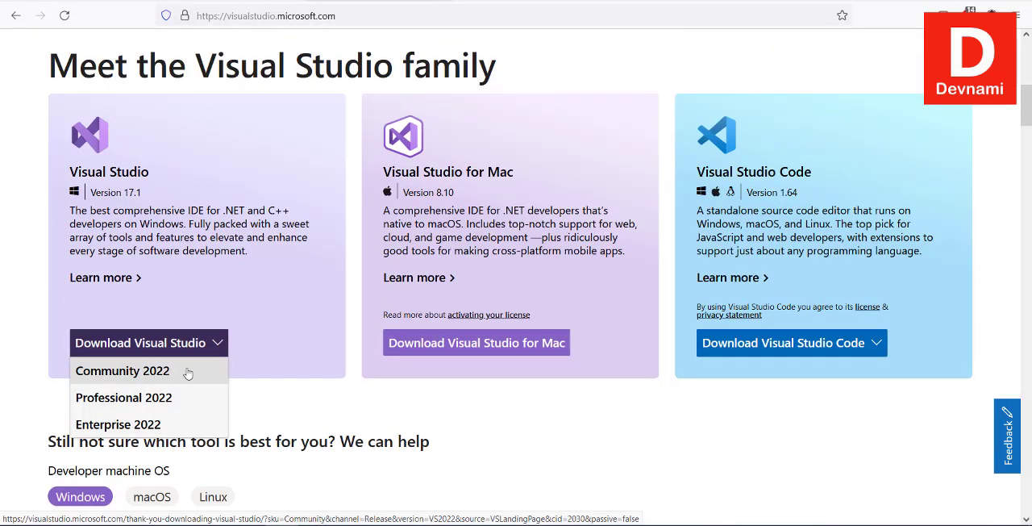
pyautogui.click(190, 371)
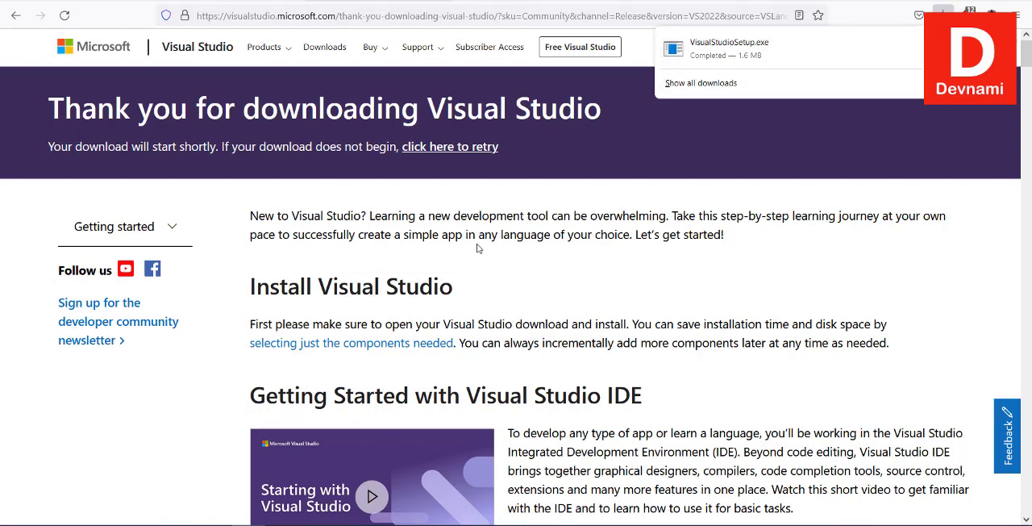
# Review the getting-started page's .NET tutorials for desktop, web/cloud, Unity game development and ML.NET machine learning.
pyautogui.scroll(-10, 477, 247)
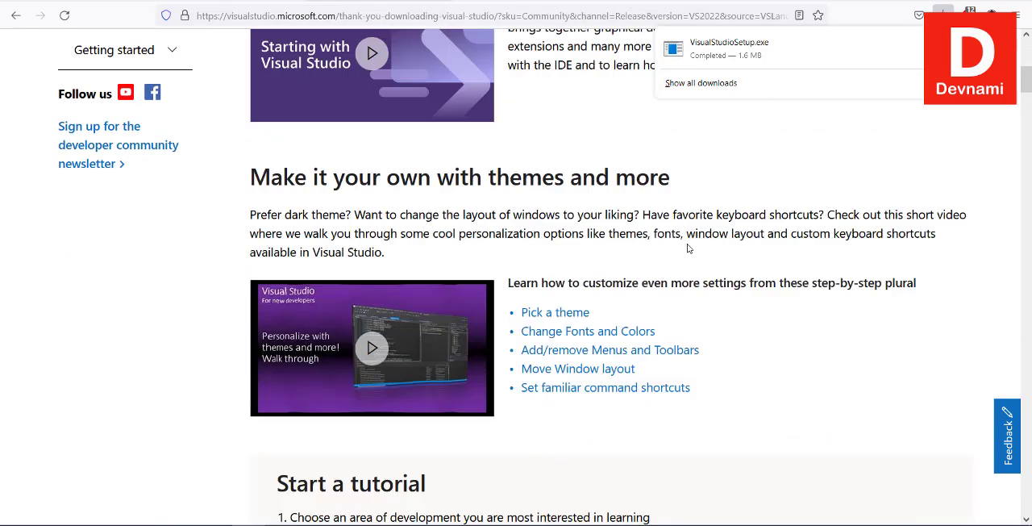
pyautogui.scroll(-8, 688, 247)
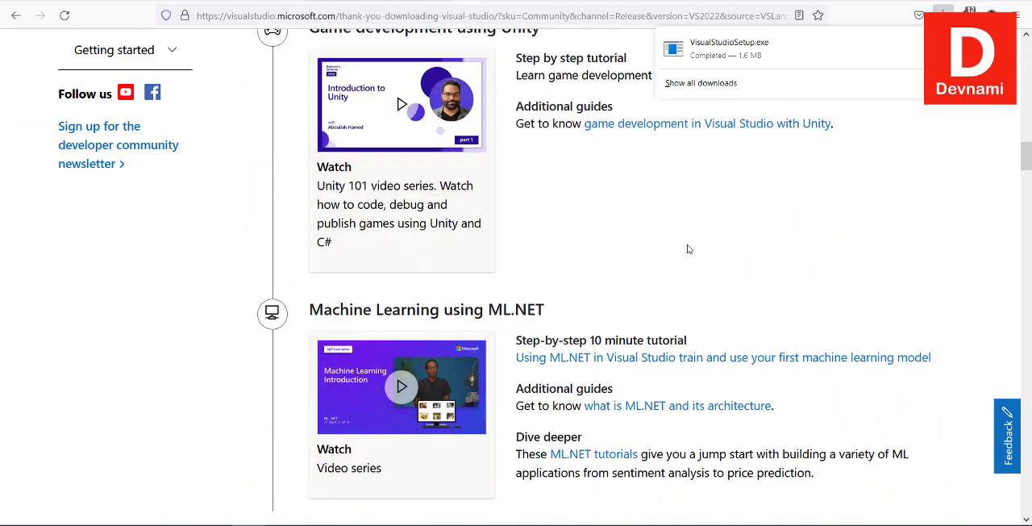
pyautogui.scroll(8, 688, 248)
pyautogui.scroll(-3, 688, 249)
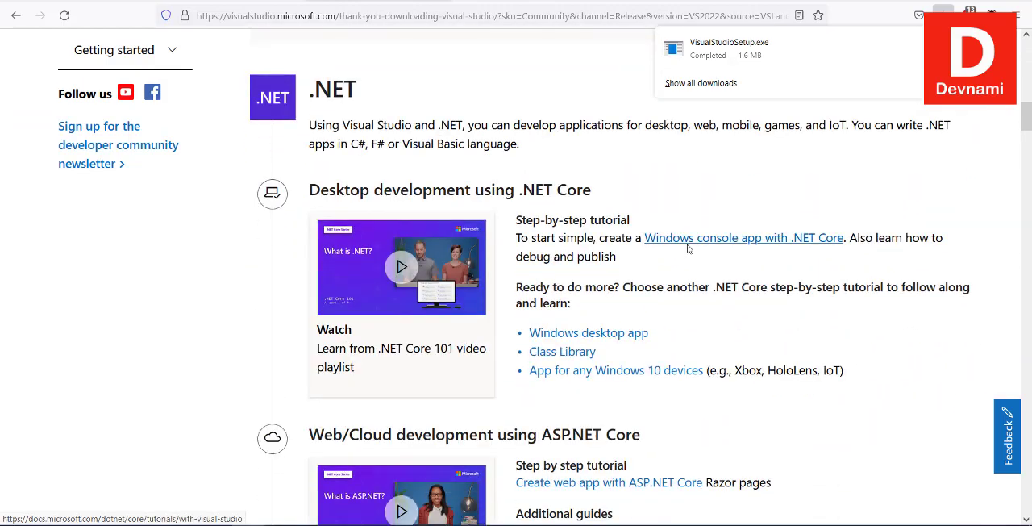
pyautogui.moveTo(313, 127); pyautogui.dragTo(374, 127)
pyautogui.click(541, 155)
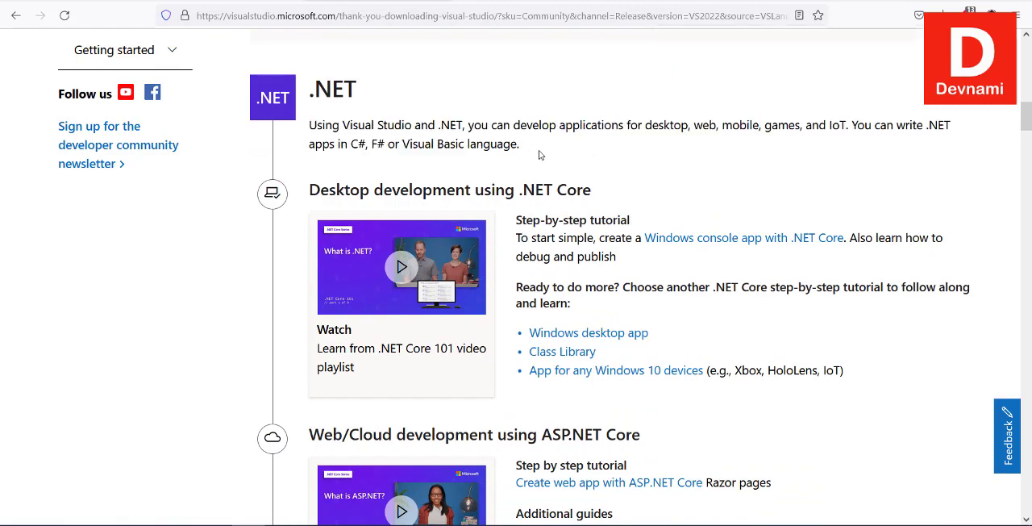
pyautogui.scroll(-9, 881, 197)
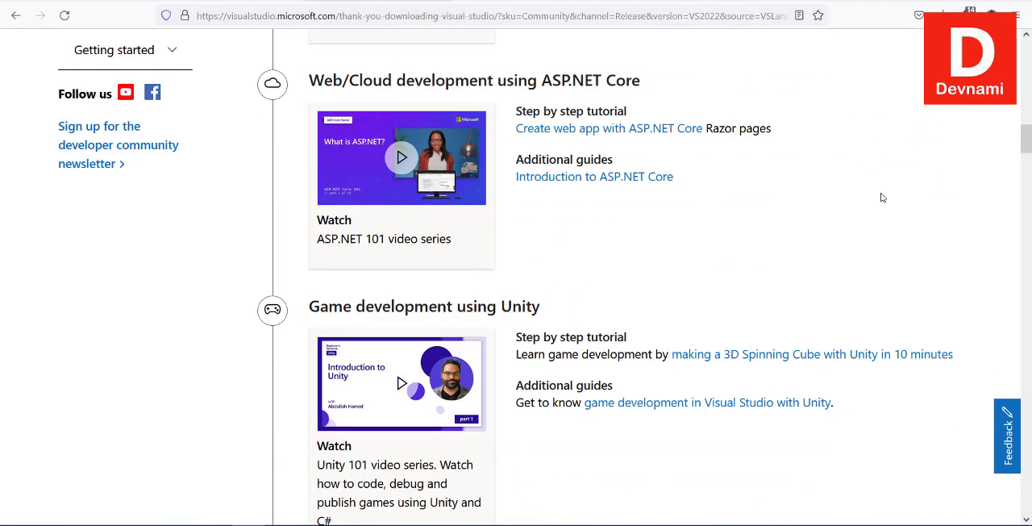
pyautogui.scroll(9, 882, 197)
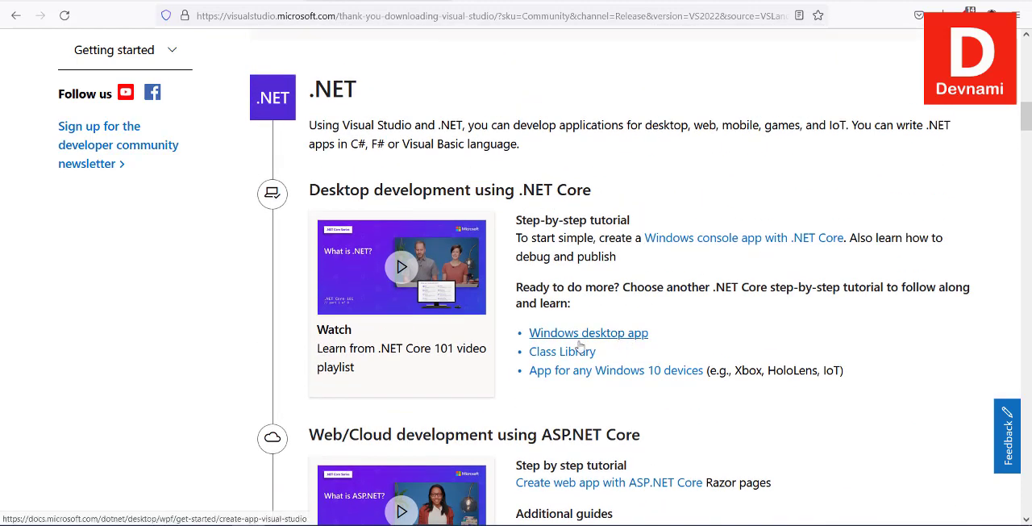
pyautogui.scroll(-5, 805, 334)
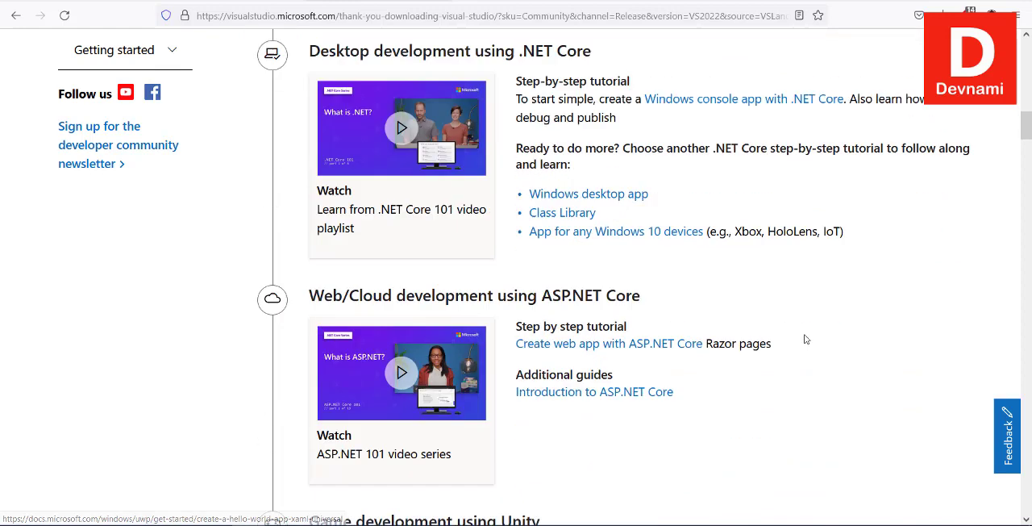
pyautogui.scroll(-4, 804, 334)
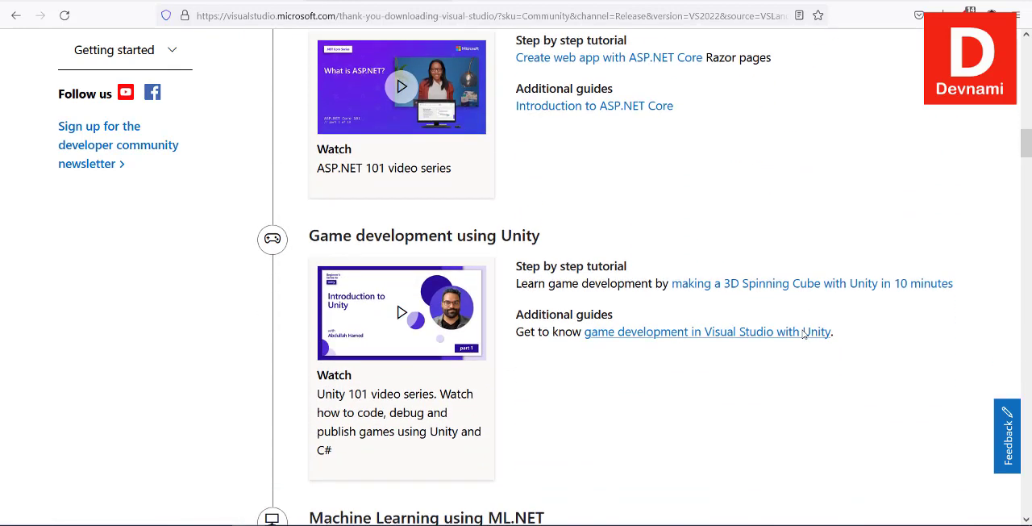
pyautogui.scroll(1, 804, 334)
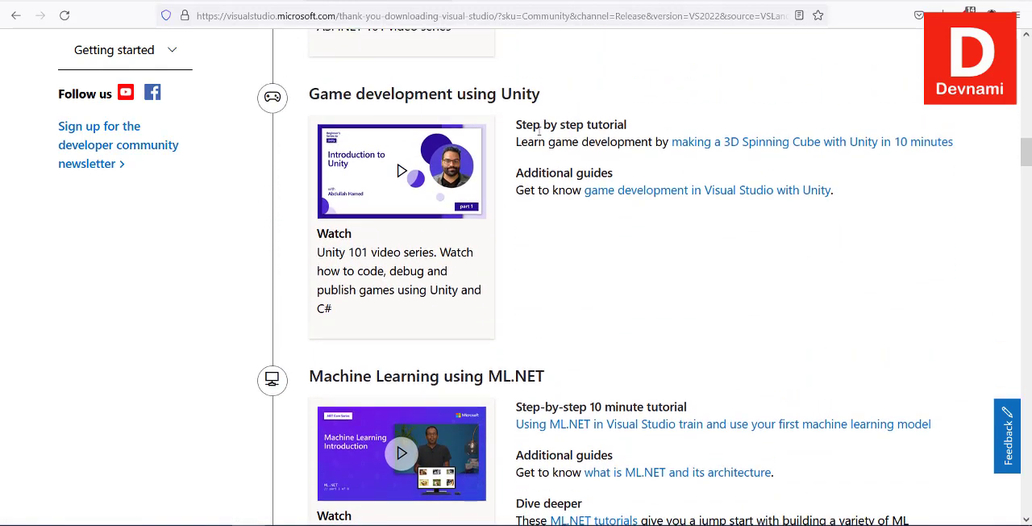
pyautogui.scroll(-4, 891, 253)
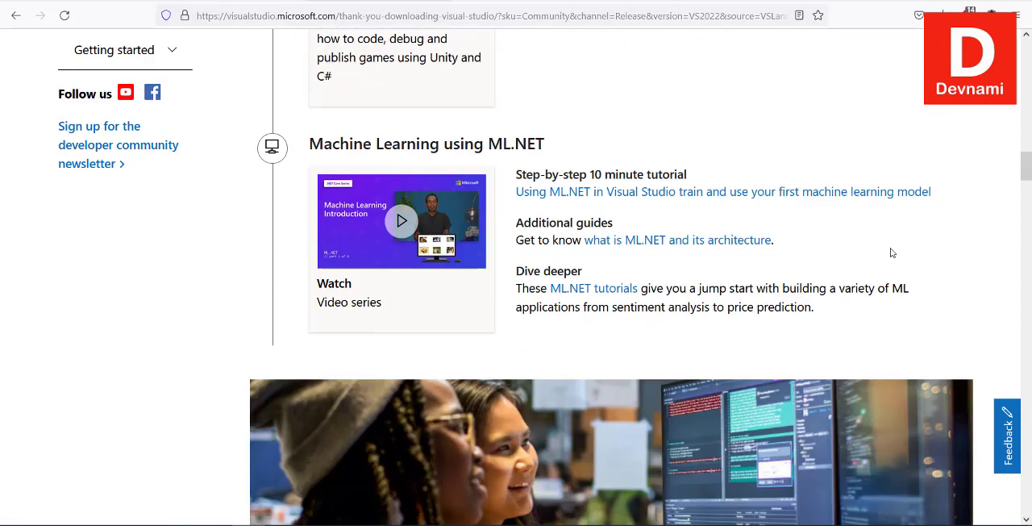
pyautogui.scroll(2, 441, 182)
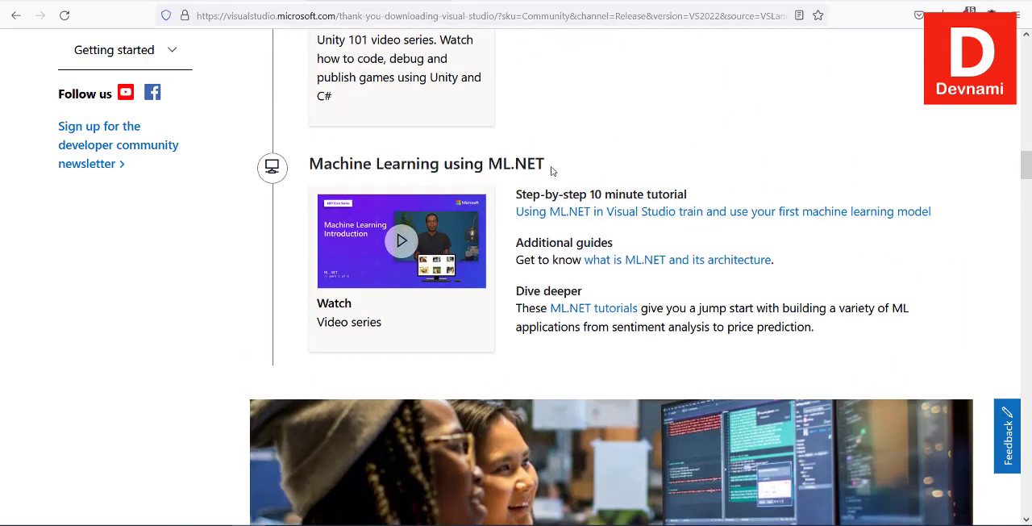
# Look over the C++, JavaScript/TypeScript and skills-by-area learning sections on the rest of the download page.
pyautogui.scroll(-3, 1025, 307)
pyautogui.scroll(-15, 1025, 307)
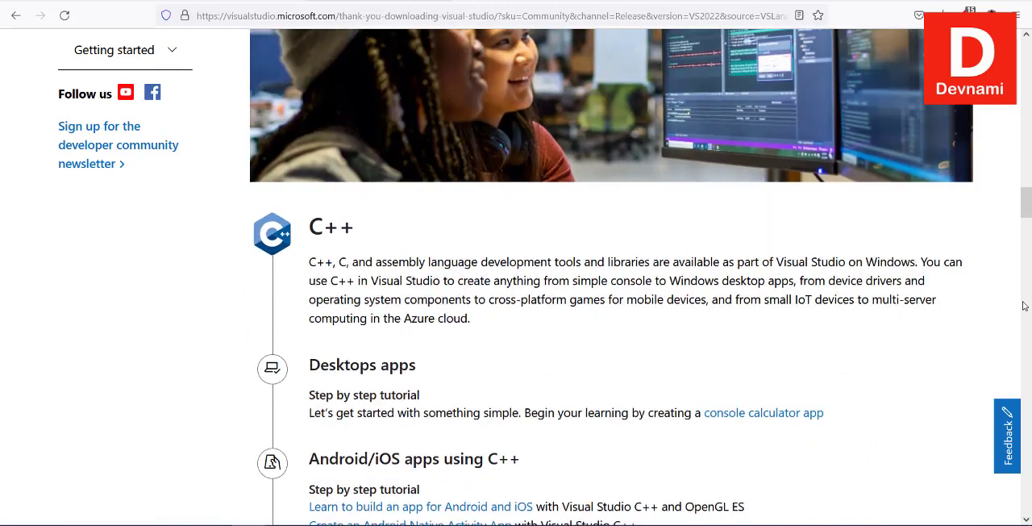
pyautogui.scroll(-20, 1018, 300)
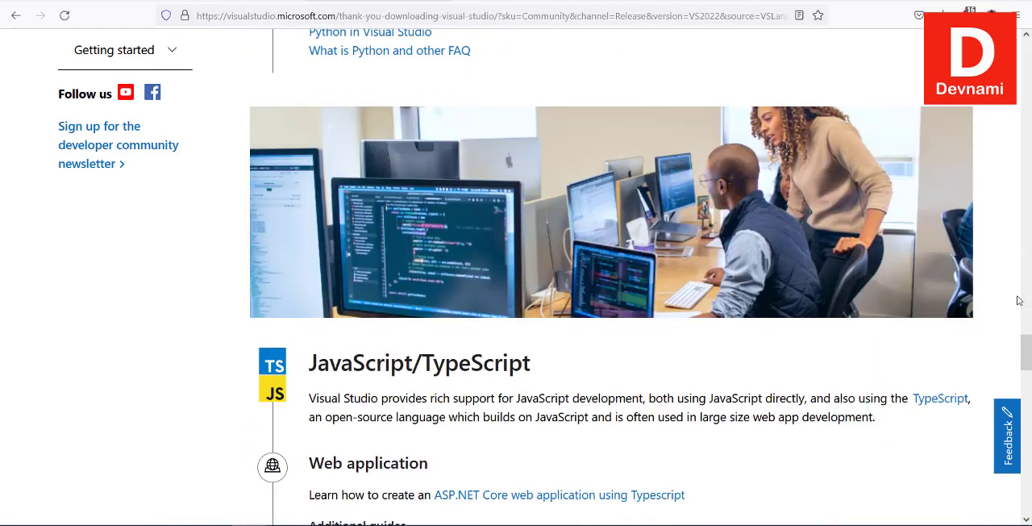
pyautogui.scroll(-6, 1019, 300)
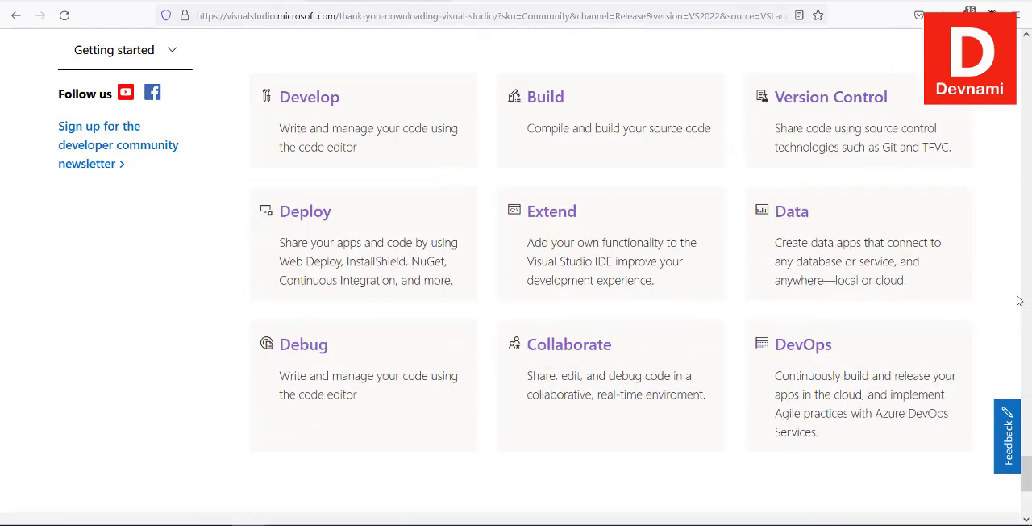
pyautogui.scroll(7, 1019, 300)
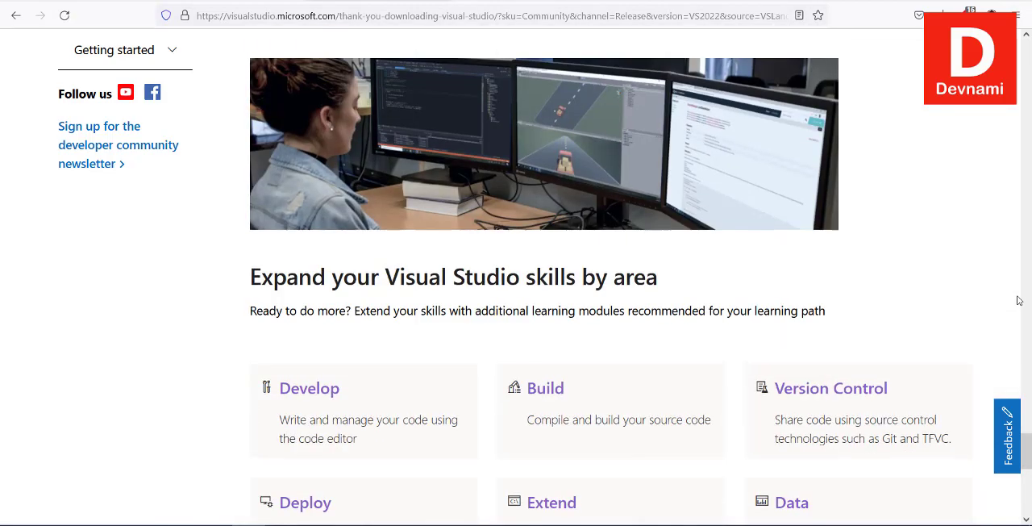
pyautogui.scroll(20, 1019, 300)
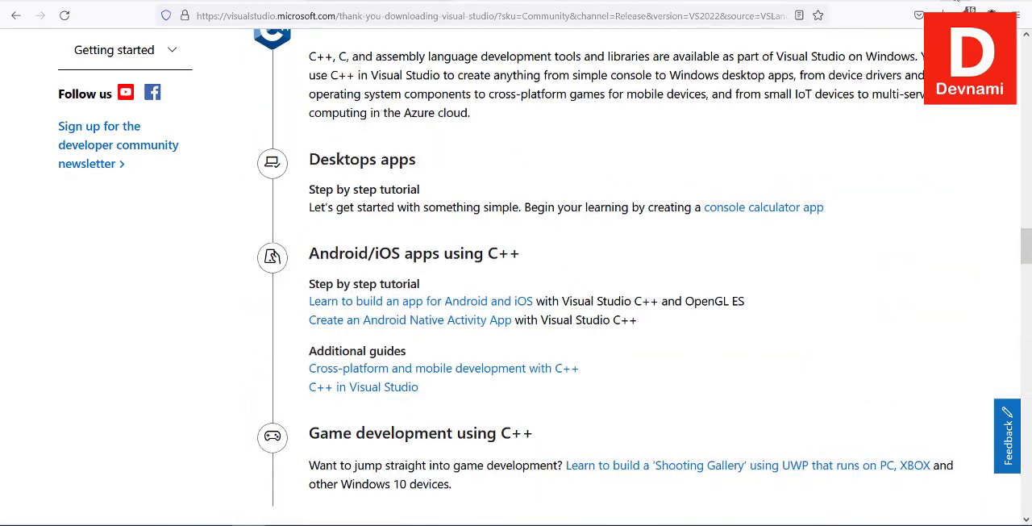
# Leave the browser, launch the downloaded Visual Studio setup file from the desktop and continue past the installer's privacy and license notice.
pyautogui.click(956, 1)
pyautogui.doubleClick(37, 68)
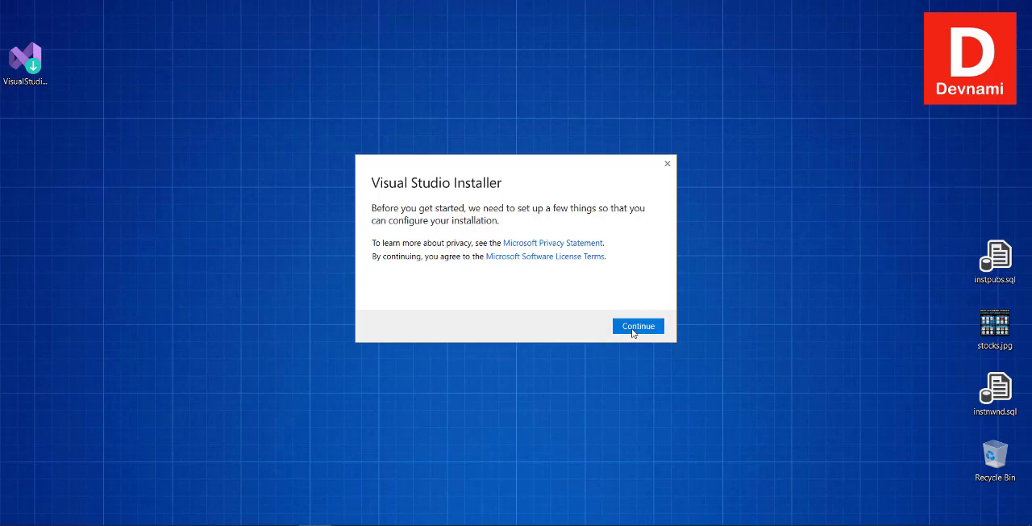
pyautogui.click(638, 327)
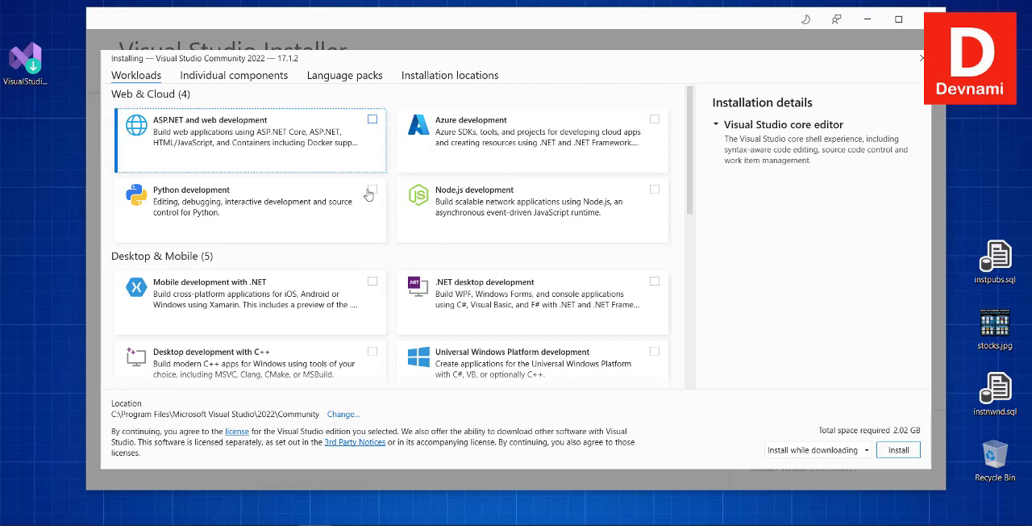
# Select the .NET desktop development workload and add its optional SQL Server Express 2019 LocalDB component.
pyautogui.scroll(-2, 306, 270)
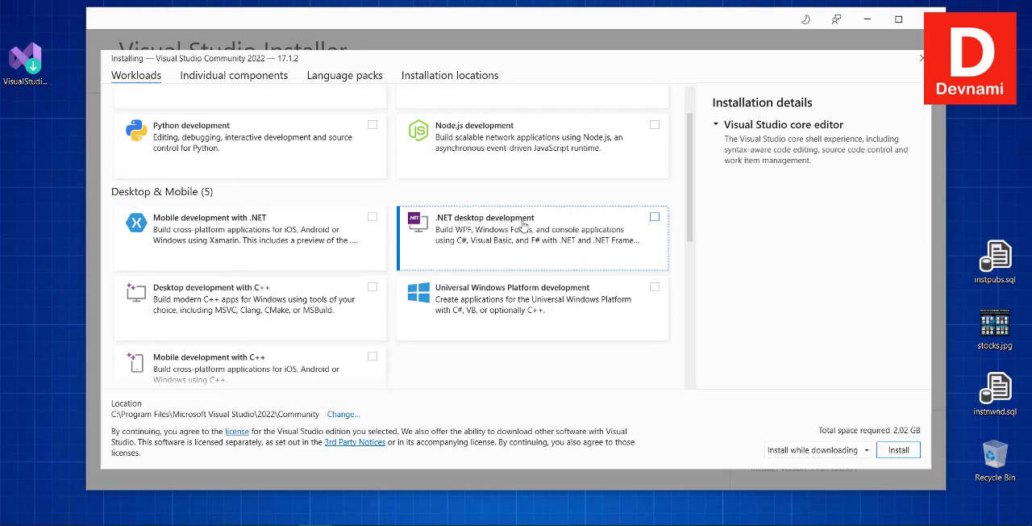
pyautogui.click(655, 218)
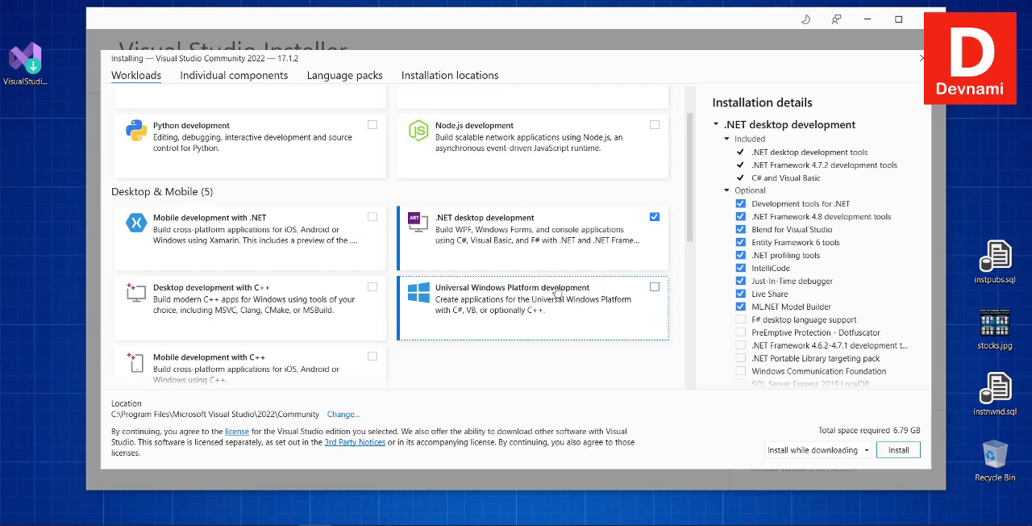
pyautogui.scroll(-2, 890, 262)
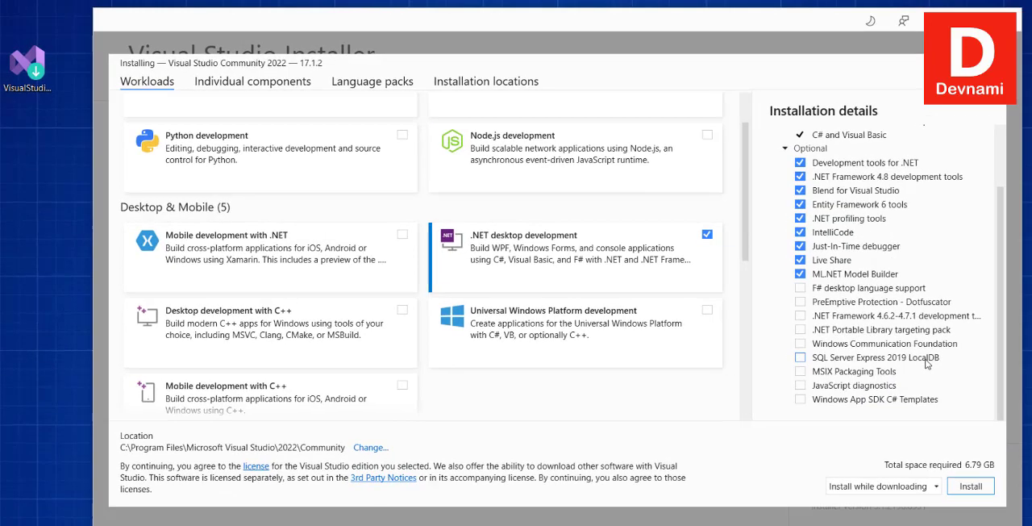
pyautogui.click(801, 358)
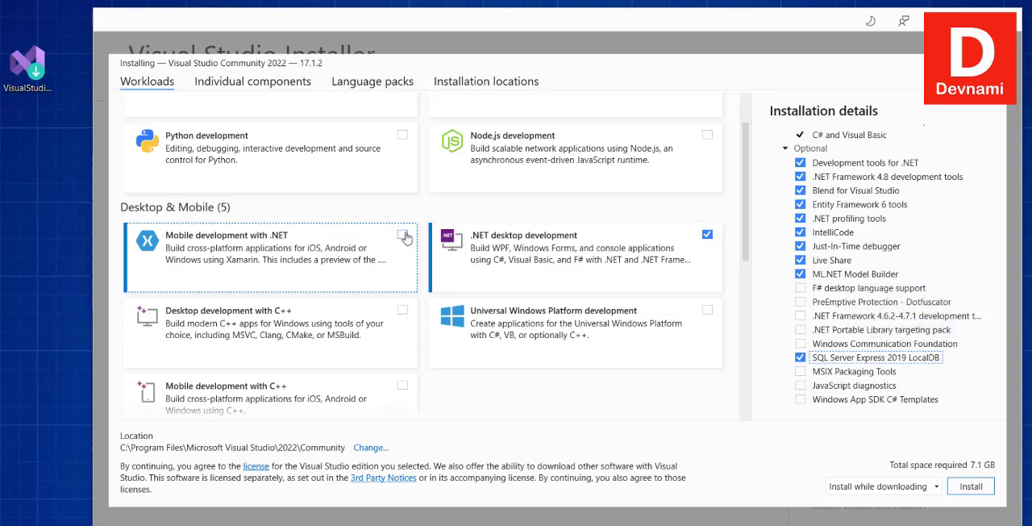
# Add the Mobile development with .NET workload and check the install mode options, keeping Install while downloading.
pyautogui.click(403, 235)
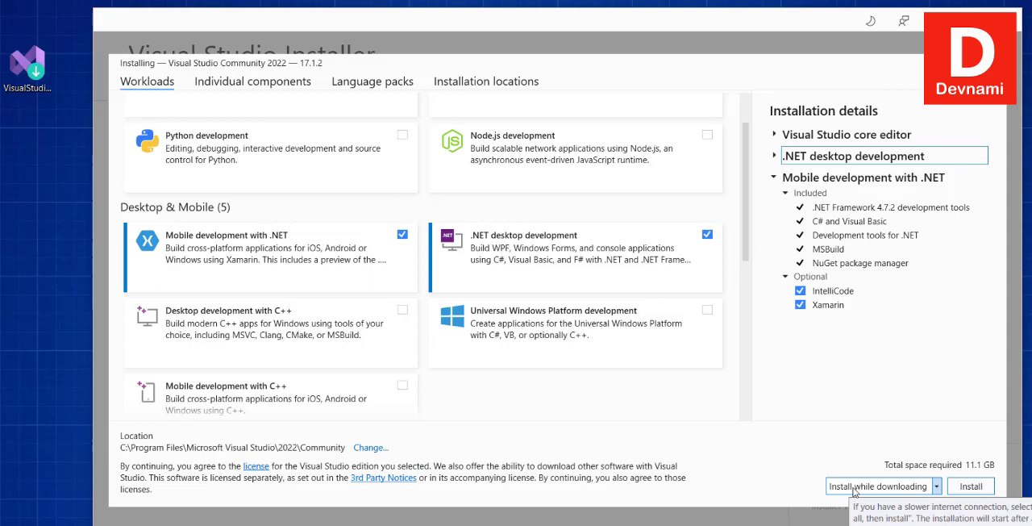
pyautogui.click(848, 488)
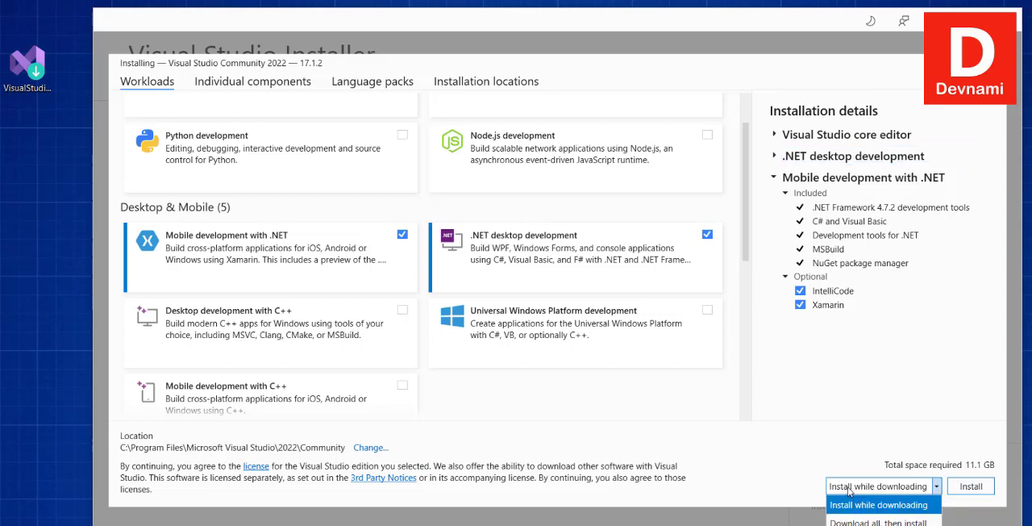
pyautogui.click(848, 490)
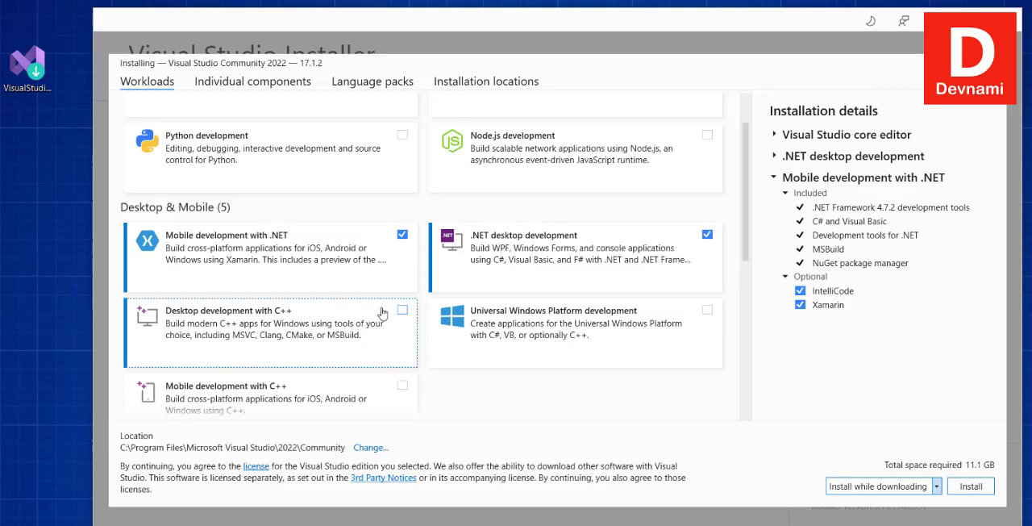
# Add the Data storage and processing workload from the Other Toolsets group.
pyautogui.scroll(-1, 387, 311)
pyautogui.scroll(-2, 401, 295)
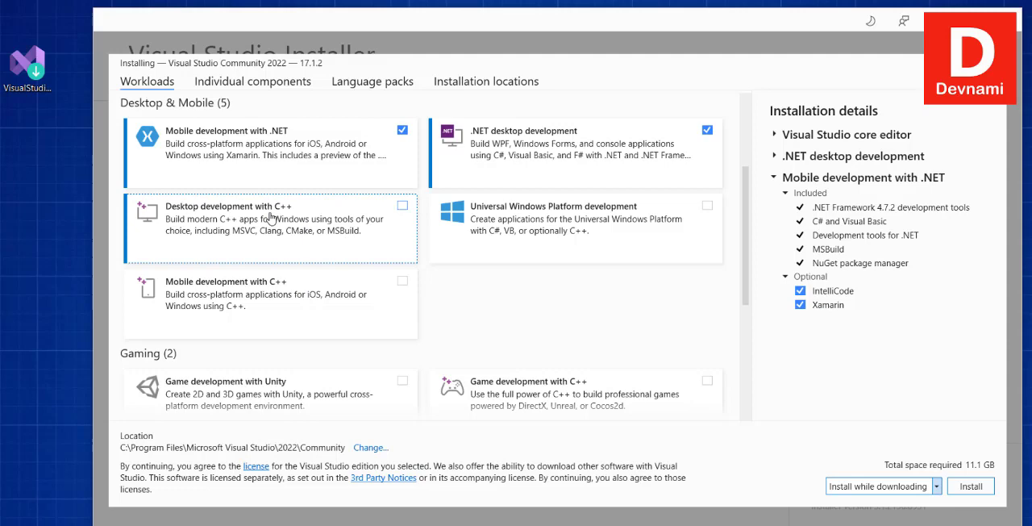
pyautogui.scroll(-3, 557, 270)
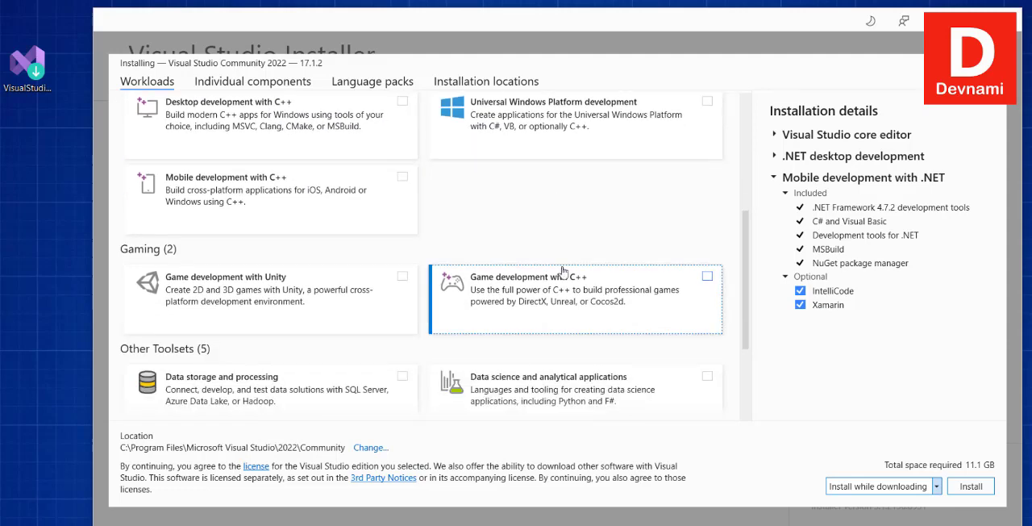
pyautogui.scroll(-4, 562, 271)
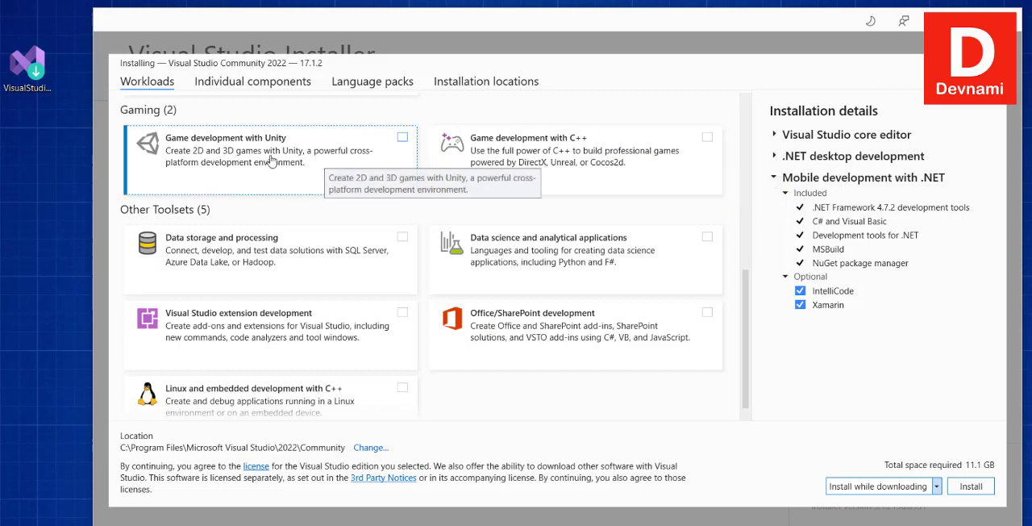
pyautogui.scroll(-1, 416, 182)
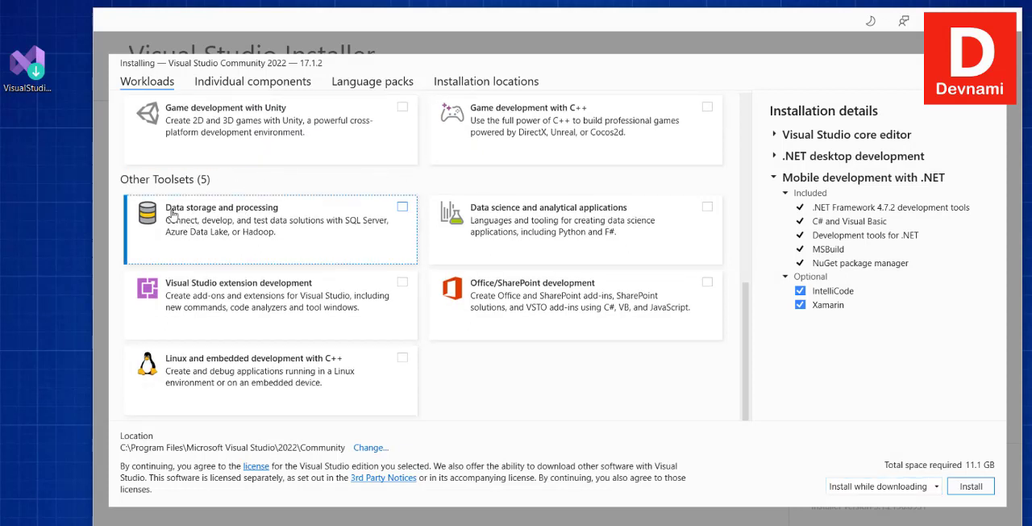
pyautogui.click(402, 207)
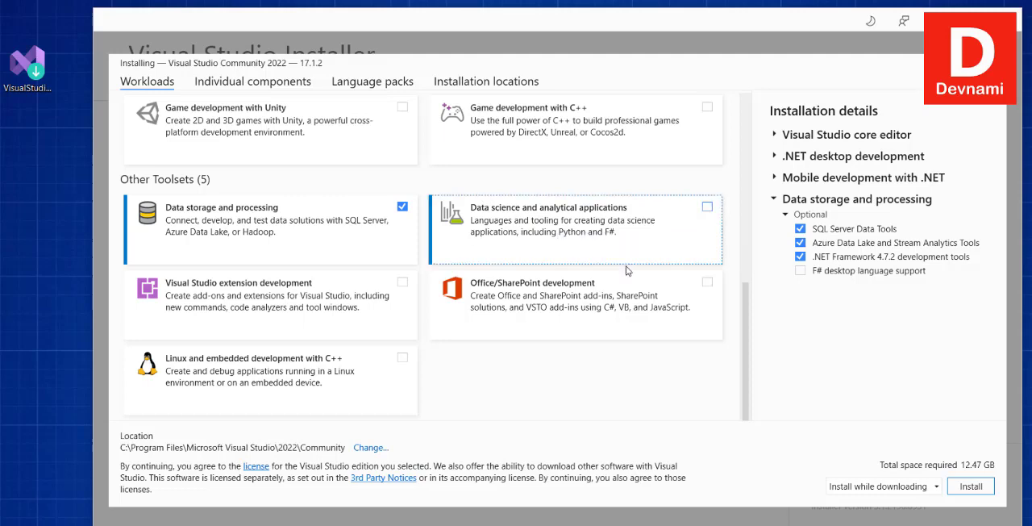
# Review the workloads offered in the Web & Cloud, Desktop & Mobile, Gaming and Other Toolsets groups against the current selection.
pyautogui.scroll(5, 628, 242)
pyautogui.scroll(3, 629, 246)
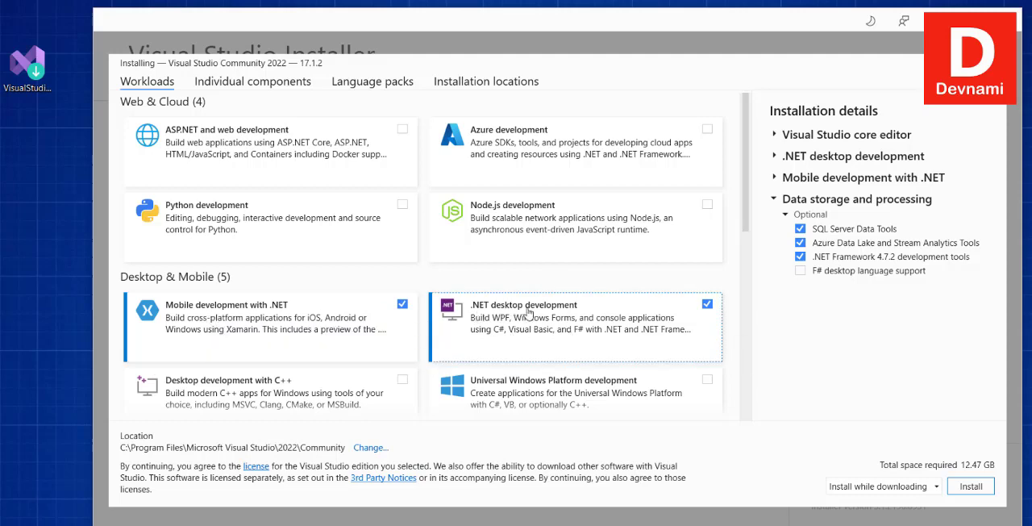
pyautogui.scroll(-5, 388, 314)
pyautogui.scroll(-2, 411, 316)
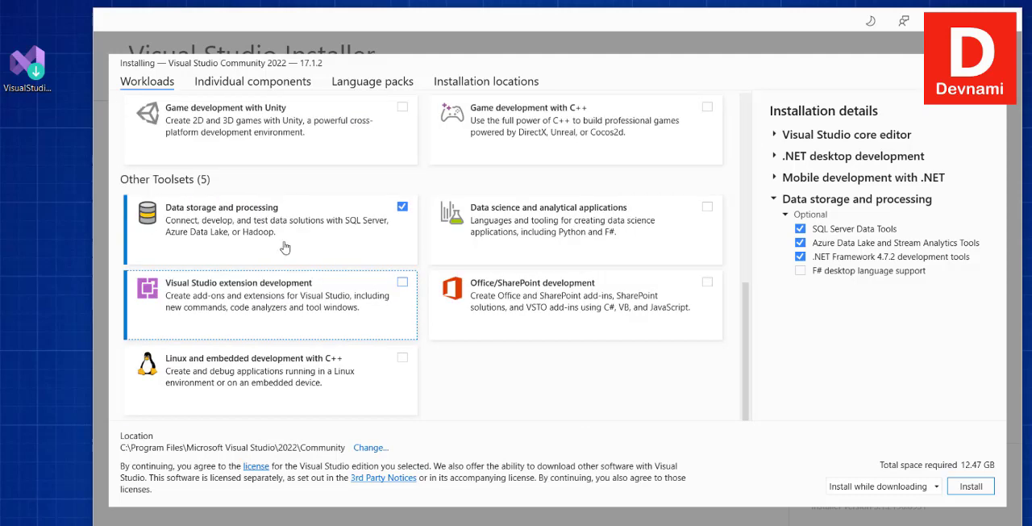
pyautogui.scroll(5, 253, 235)
pyautogui.scroll(1, 253, 235)
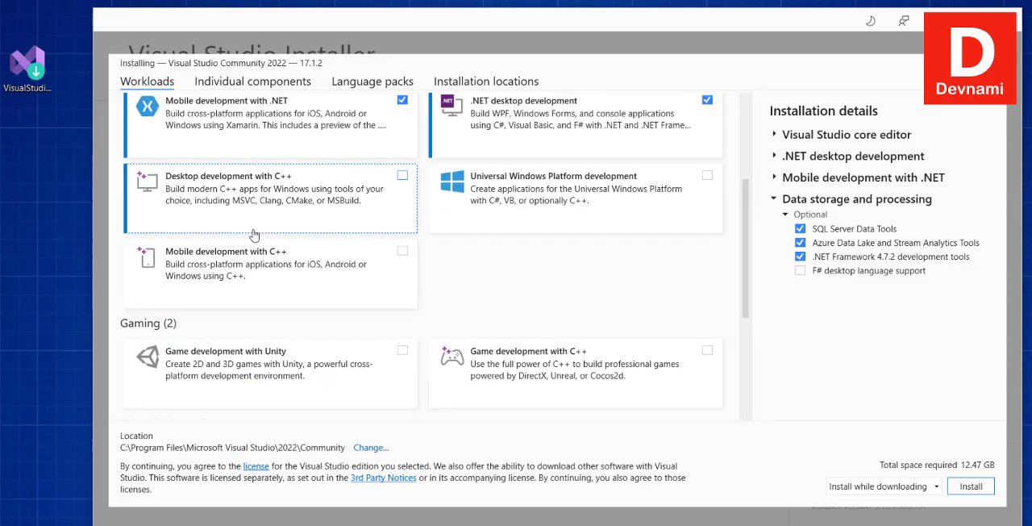
pyautogui.scroll(3, 253, 235)
pyautogui.scroll(-6, 253, 235)
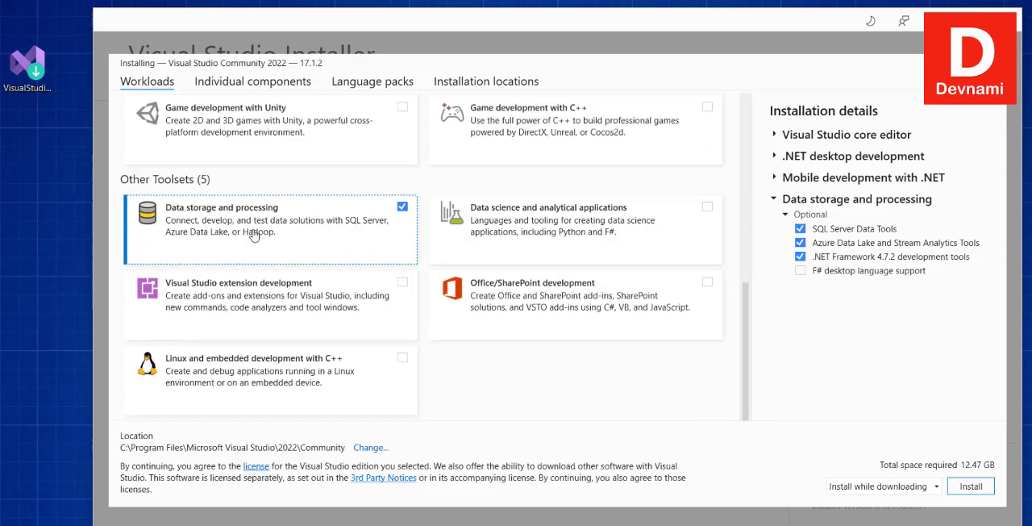
pyautogui.scroll(6, 253, 235)
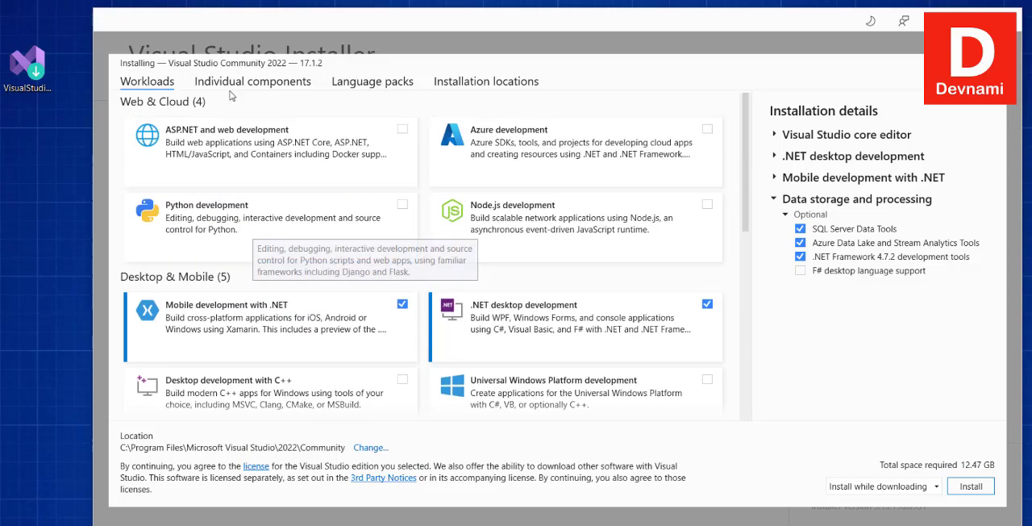
# Examine the individual components, the language packs and the installation locations set for this installation.
pyautogui.click(231, 86)
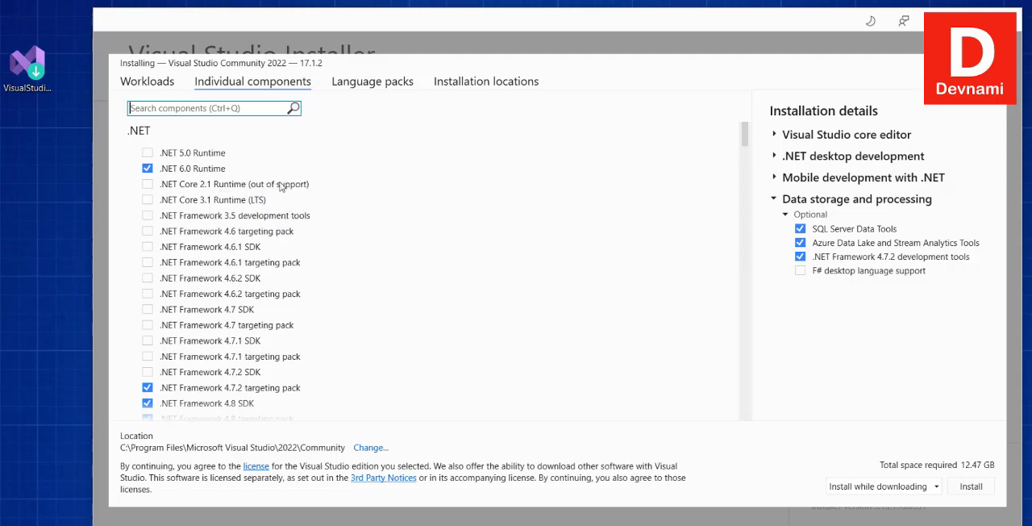
pyautogui.scroll(-1, 511, 204)
pyautogui.scroll(-10, 511, 204)
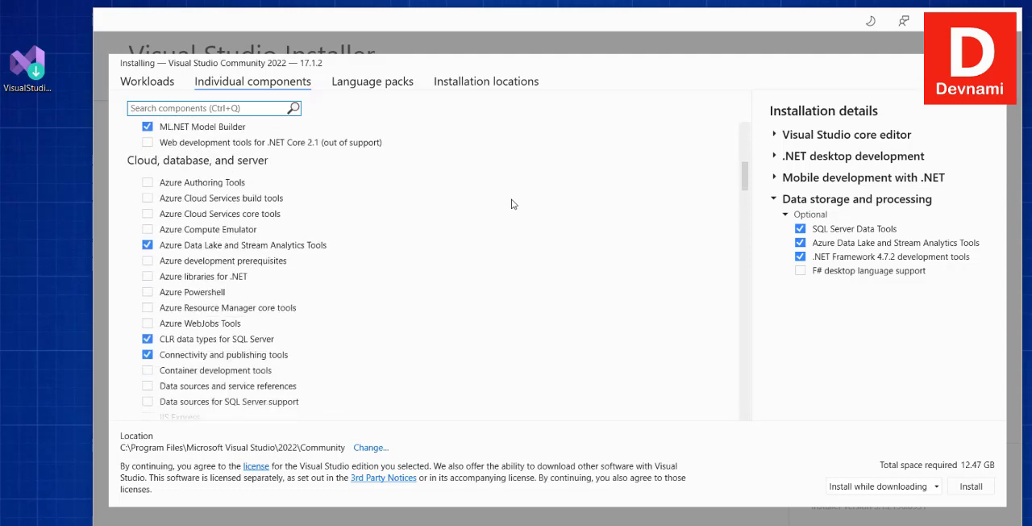
pyautogui.scroll(-10, 511, 204)
pyautogui.scroll(9, 511, 204)
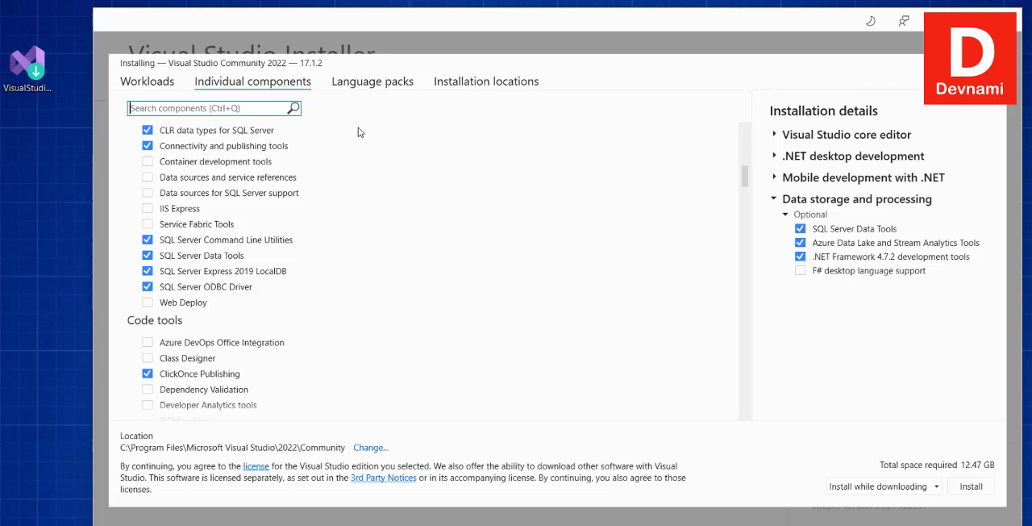
pyautogui.click(365, 89)
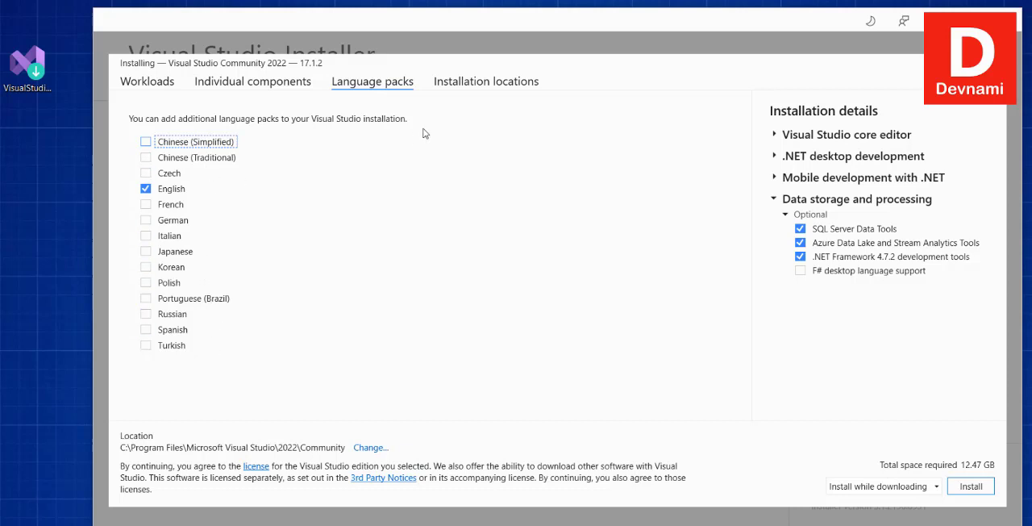
pyautogui.click(457, 84)
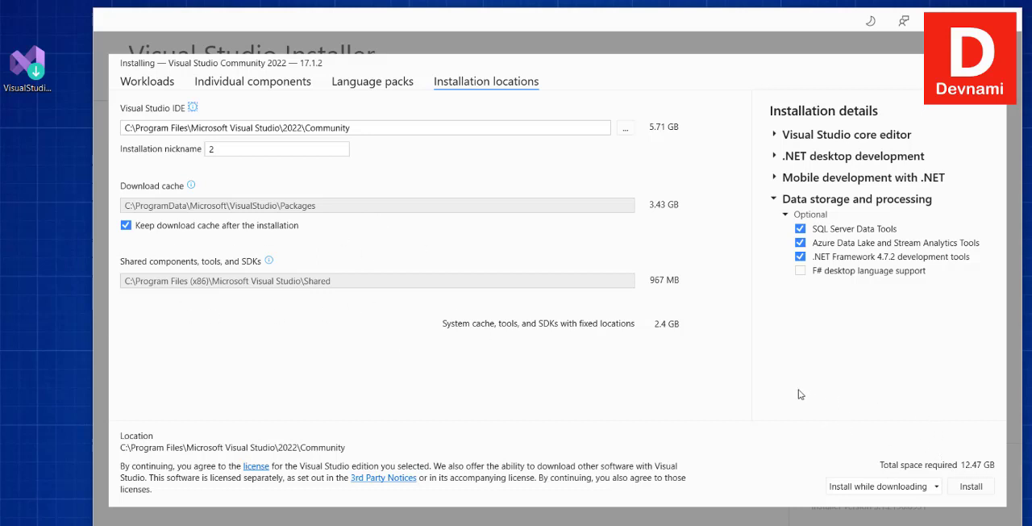
# Recheck the chosen workloads and start installing Visual Studio Community 2022 with the Install while downloading option.
pyautogui.click(155, 84)
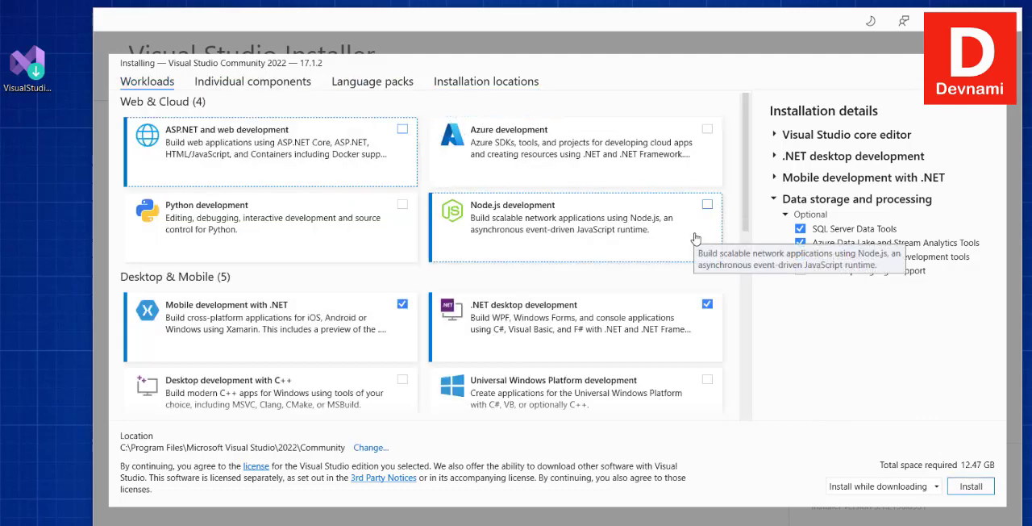
pyautogui.scroll(-9, 695, 240)
pyautogui.scroll(-4, 695, 239)
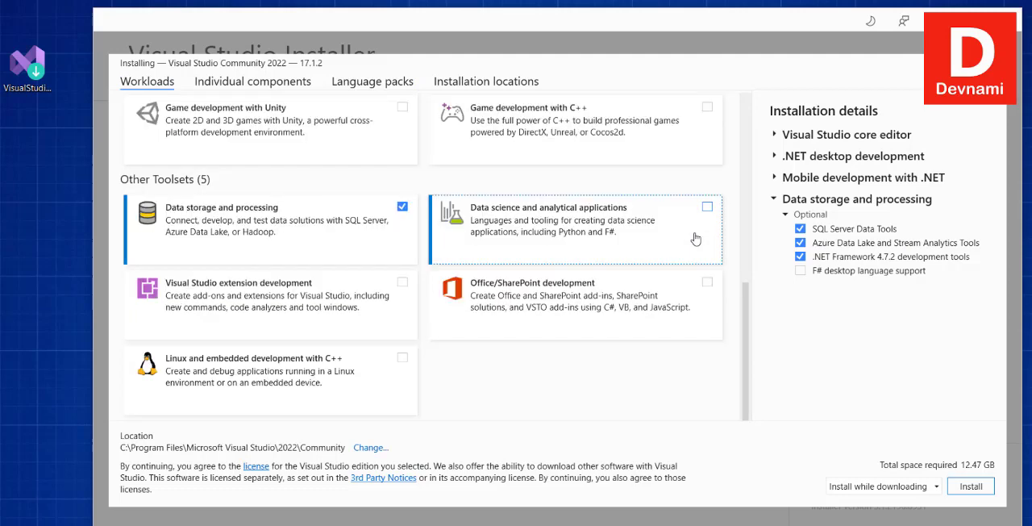
pyautogui.scroll(2, 697, 234)
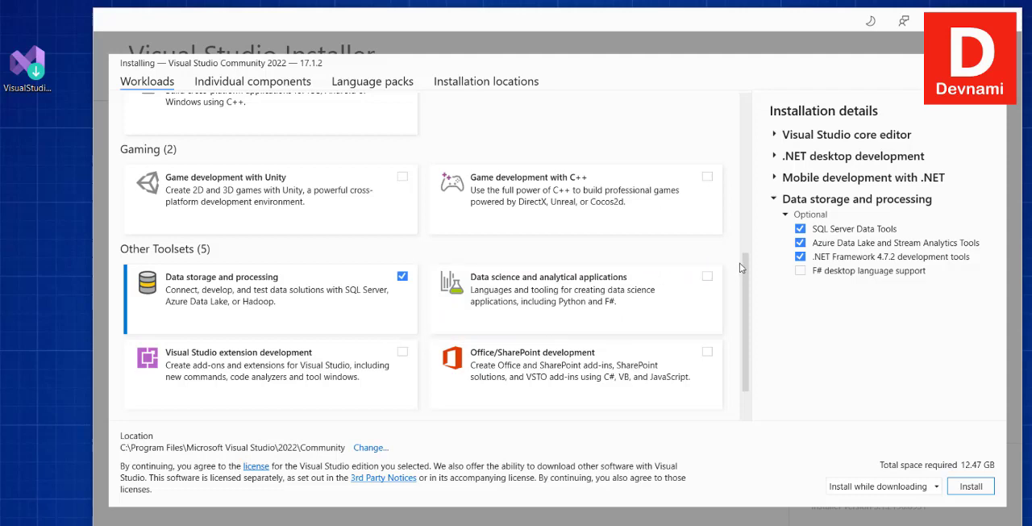
pyautogui.scroll(3, 740, 263)
pyautogui.scroll(1, 739, 263)
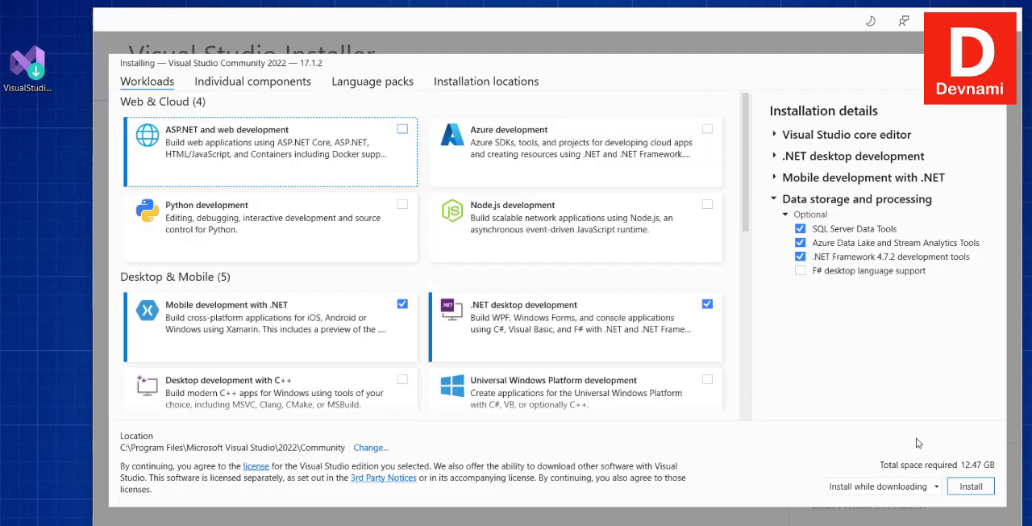
pyautogui.click(972, 487)
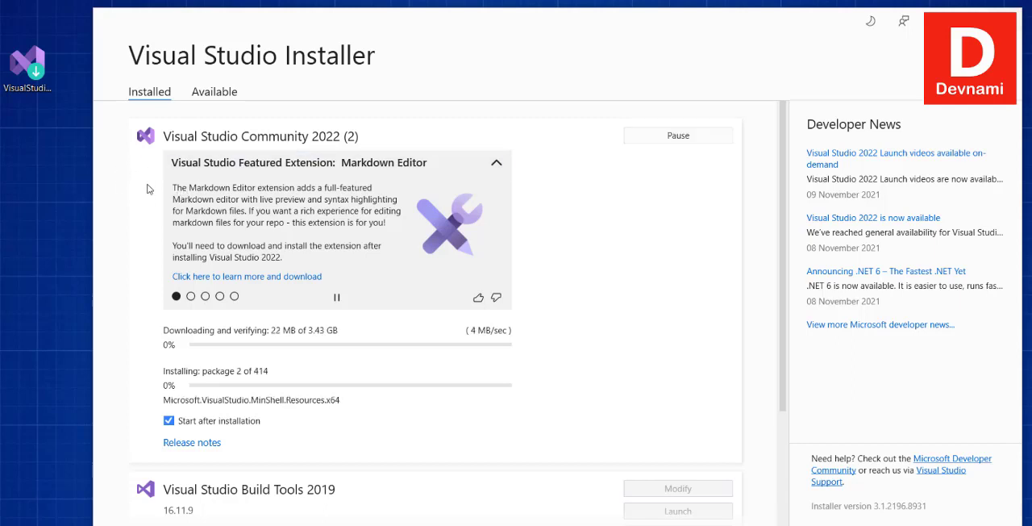
# Check the installation progress and the other Visual Studio products listed in the installer.
pyautogui.scroll(-4, 149, 188)
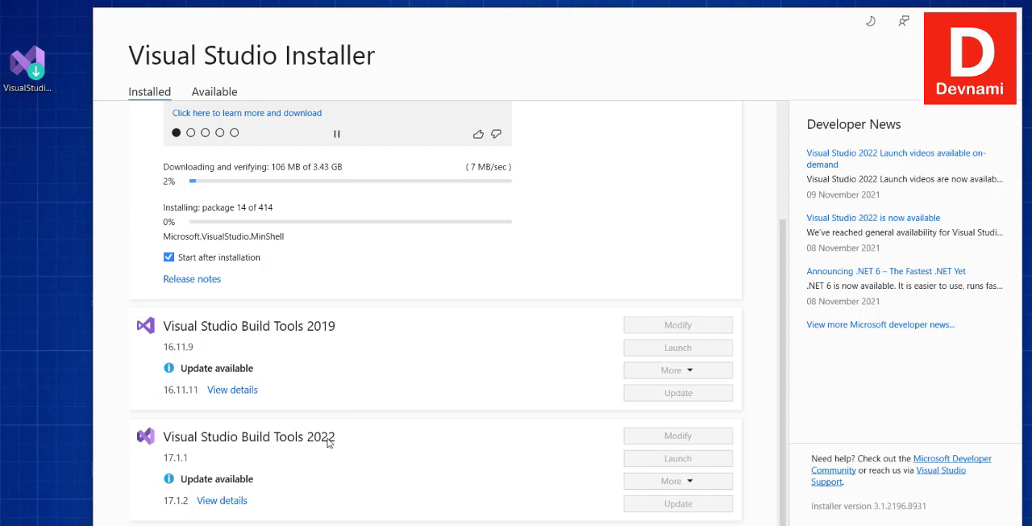
pyautogui.scroll(3, 245, 426)
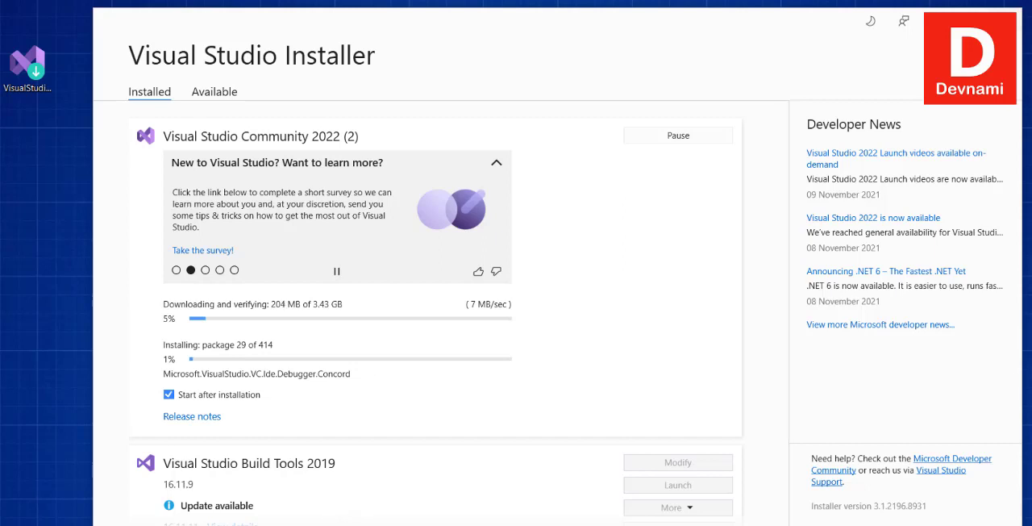
pyautogui.click(343, 525)
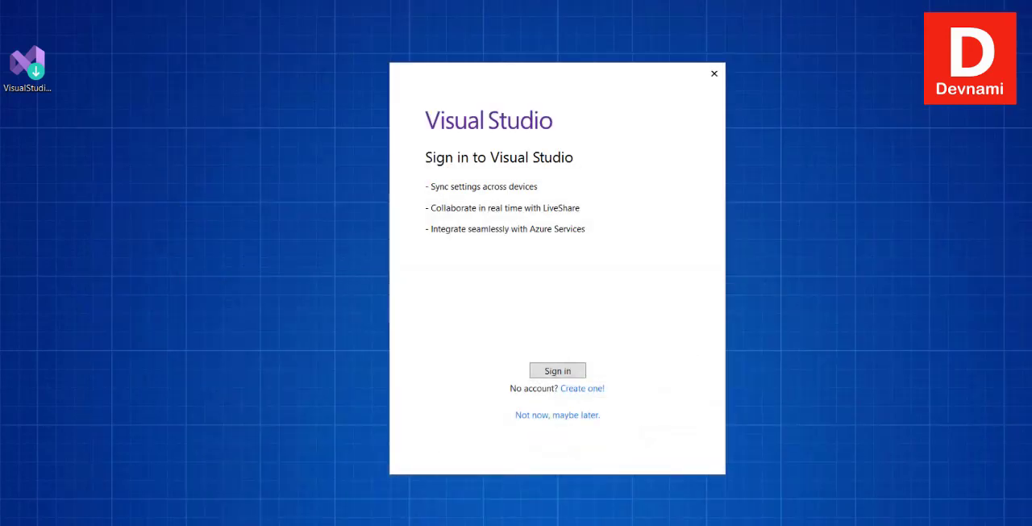
# Skip signing in and start Visual Studio with the General development settings and the Blue color theme.
pyautogui.moveTo(530, 86); pyautogui.dragTo(425, 118)
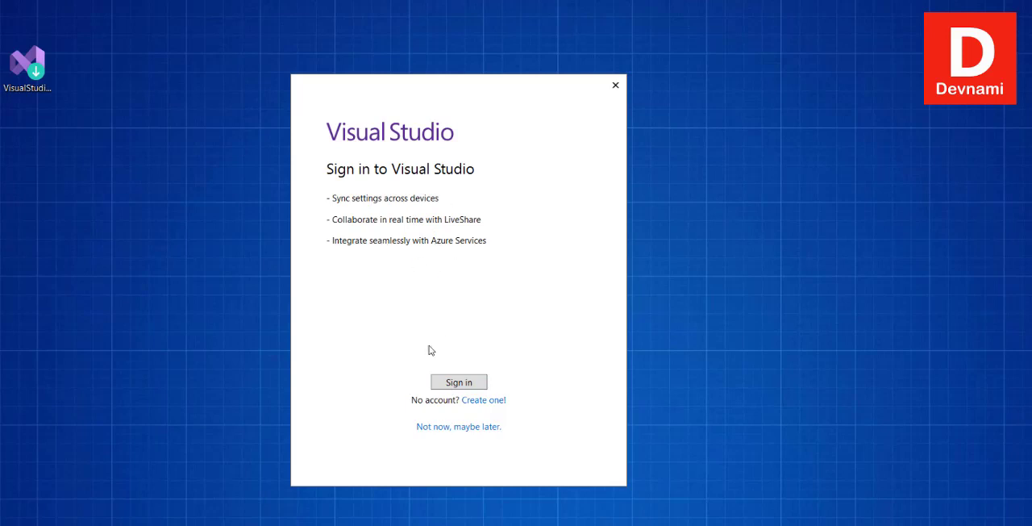
pyautogui.click(436, 428)
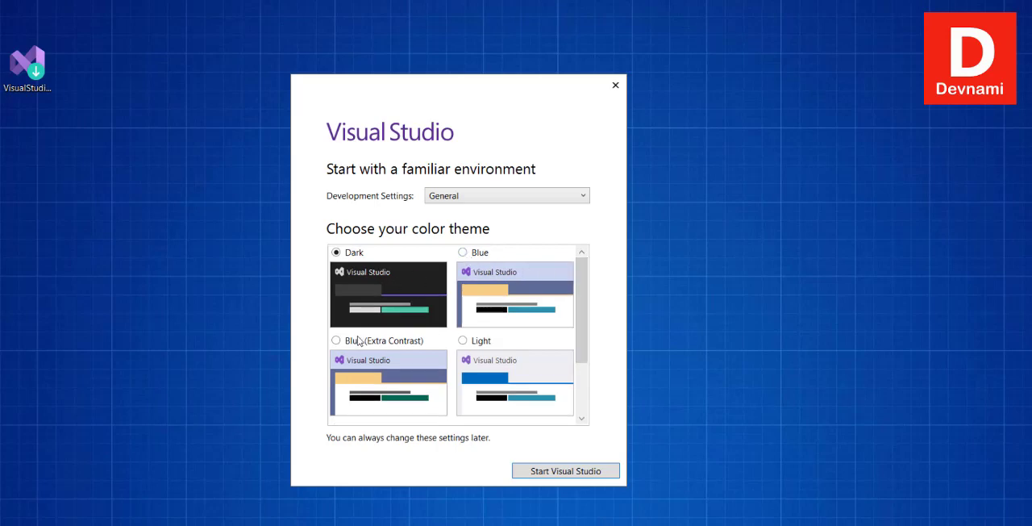
pyautogui.scroll(-3, 579, 337)
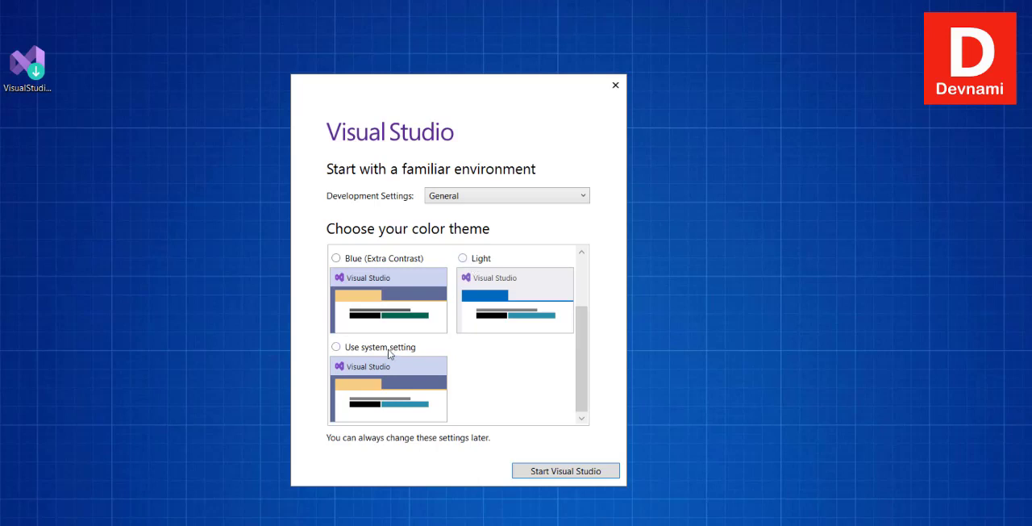
pyautogui.scroll(3, 581, 345)
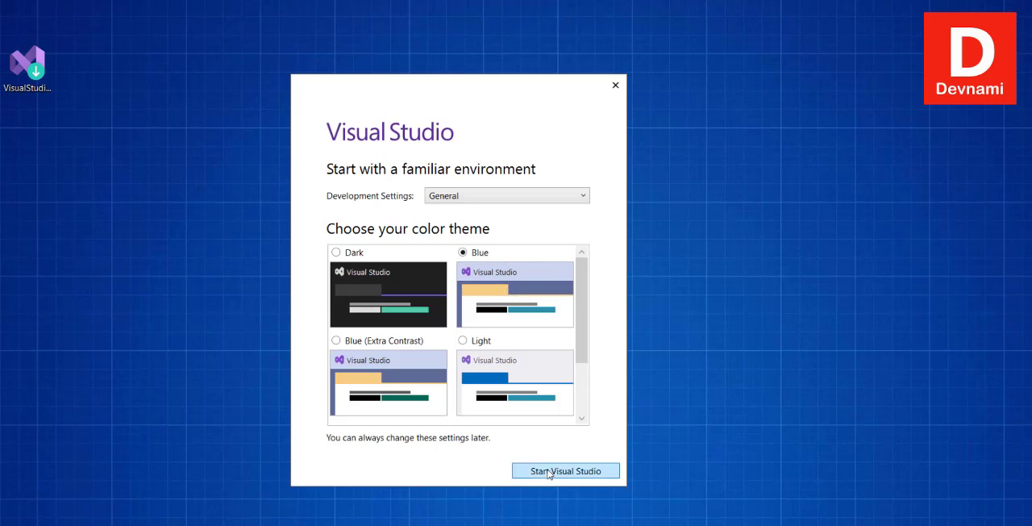
pyautogui.click(474, 200)
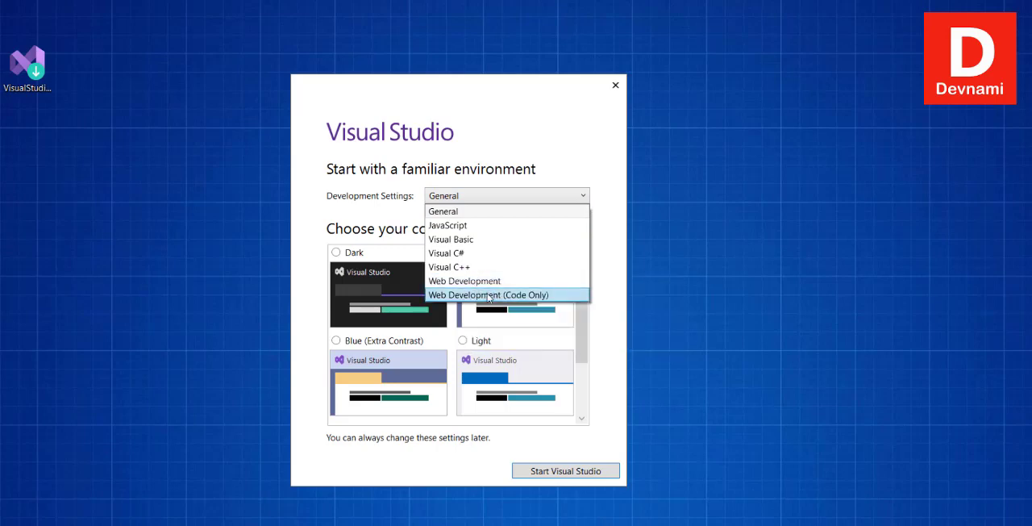
pyautogui.click(496, 179)
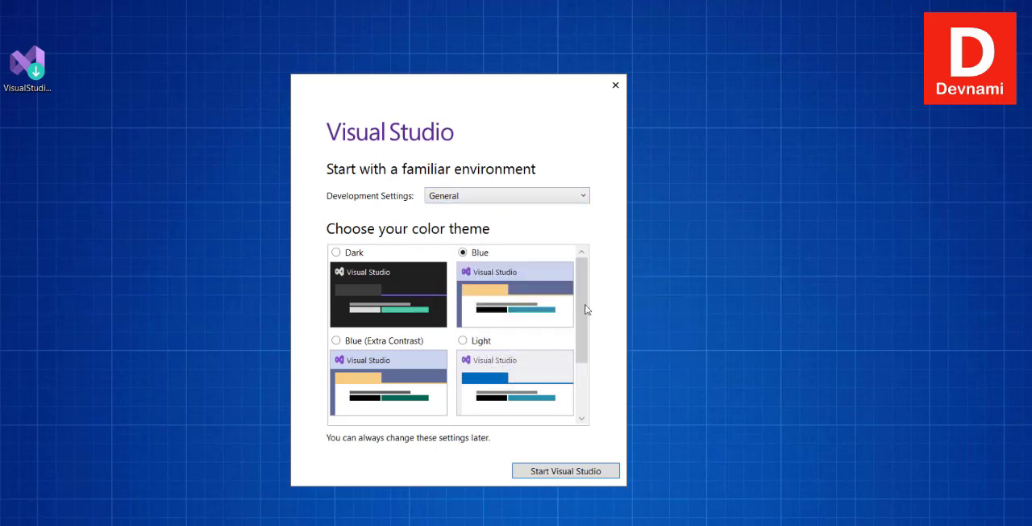
pyautogui.click(583, 475)
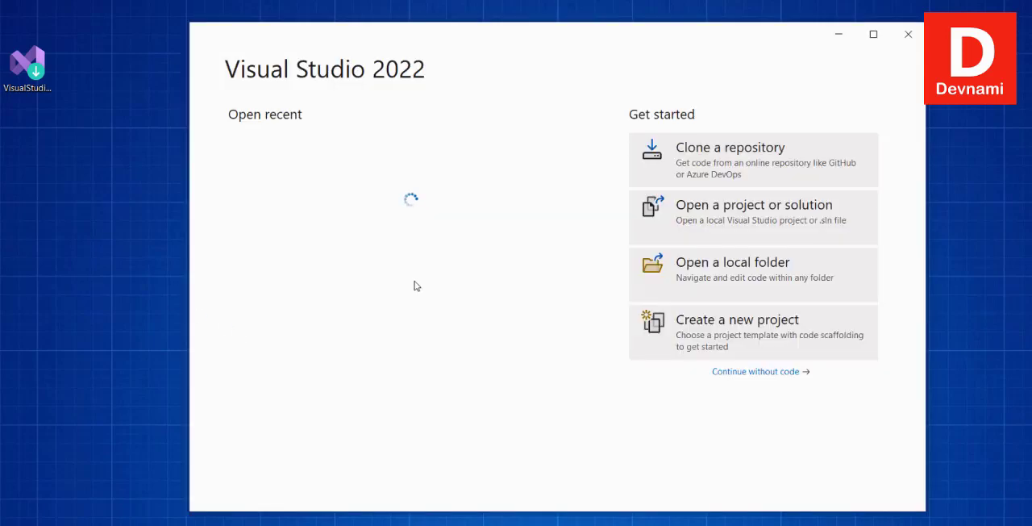
# Reposition the Visual Studio 2022 start window and continue without code into the empty development environment.
pyautogui.moveTo(264, 35); pyautogui.dragTo(182, 64)
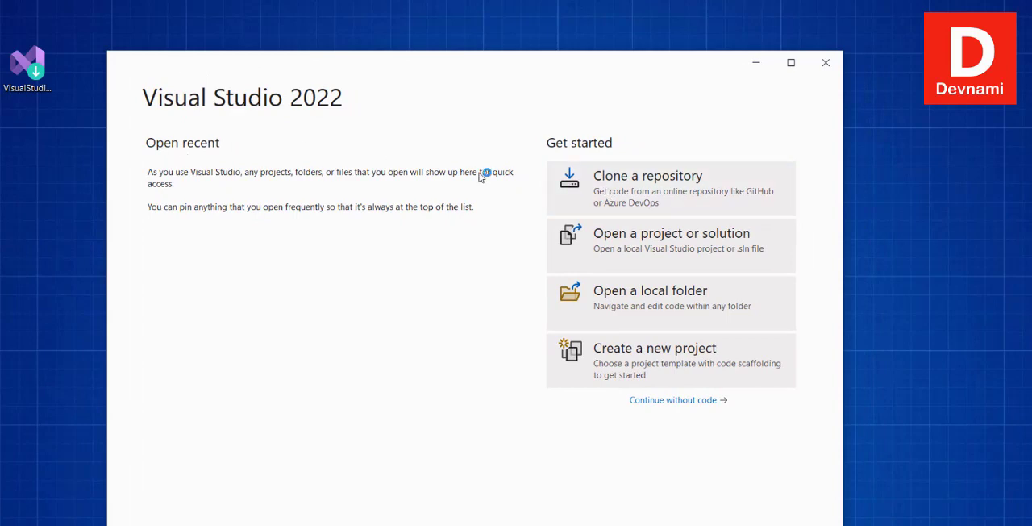
pyautogui.click(692, 203)
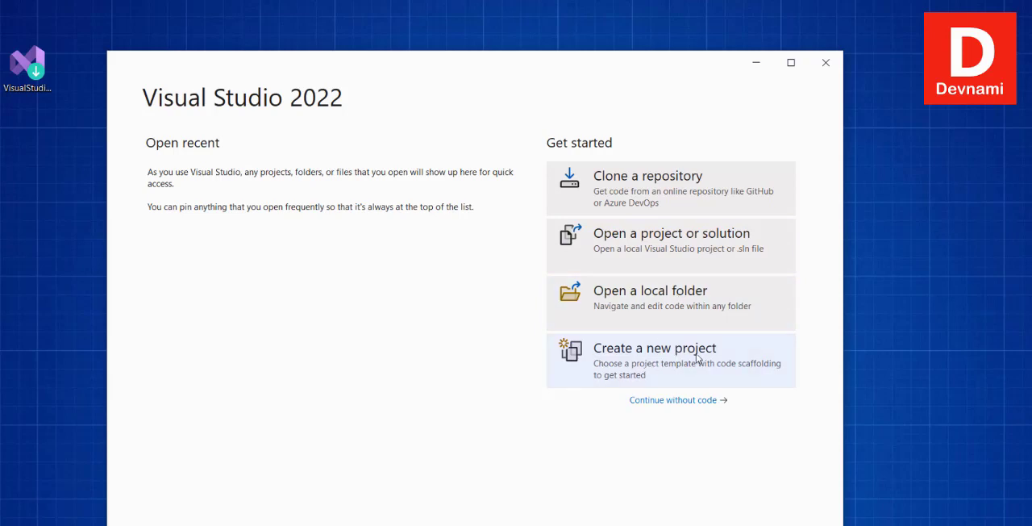
pyautogui.click(663, 401)
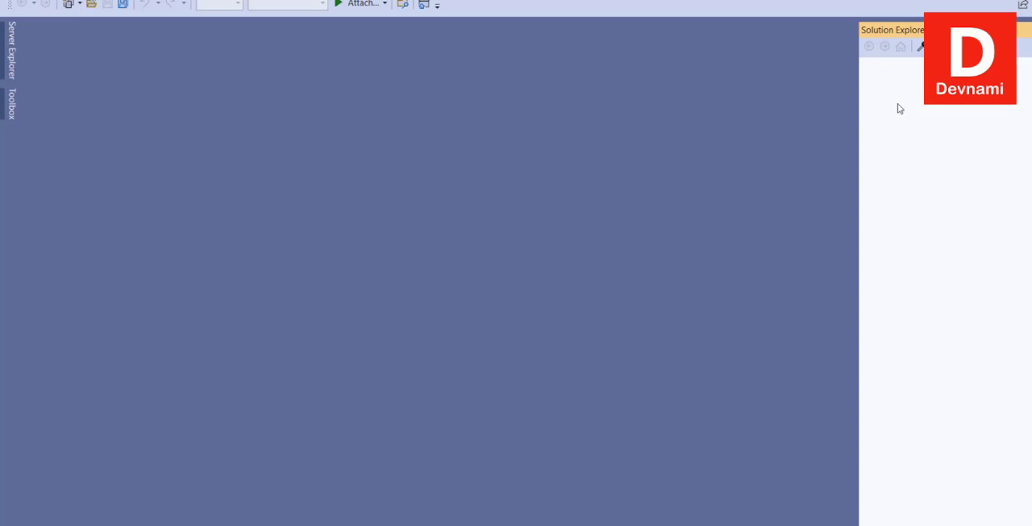
# Look at the Server Explorer, the Toolbox and the repository list, closing each one again.
pyautogui.click(4, 75)
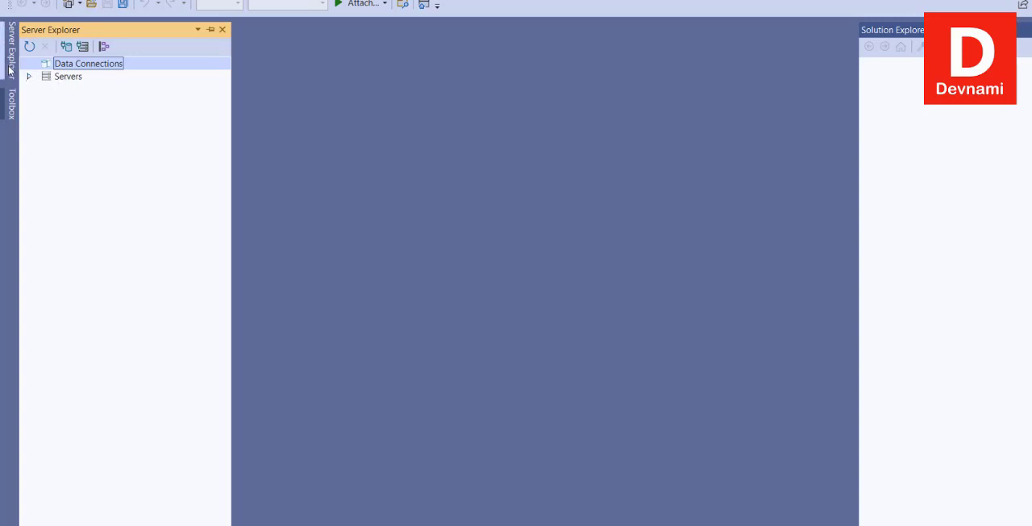
pyautogui.click(12, 71)
pyautogui.click(5, 102)
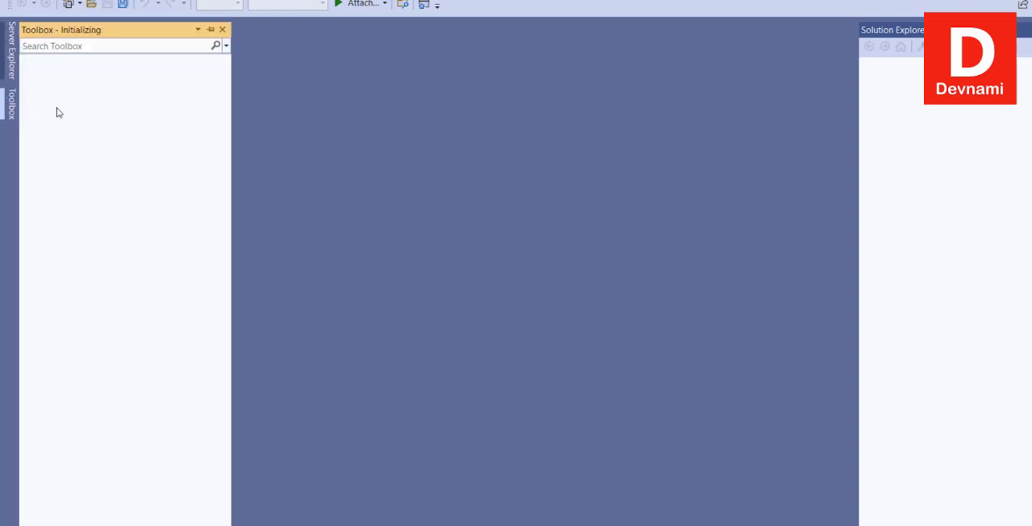
pyautogui.click(11, 112)
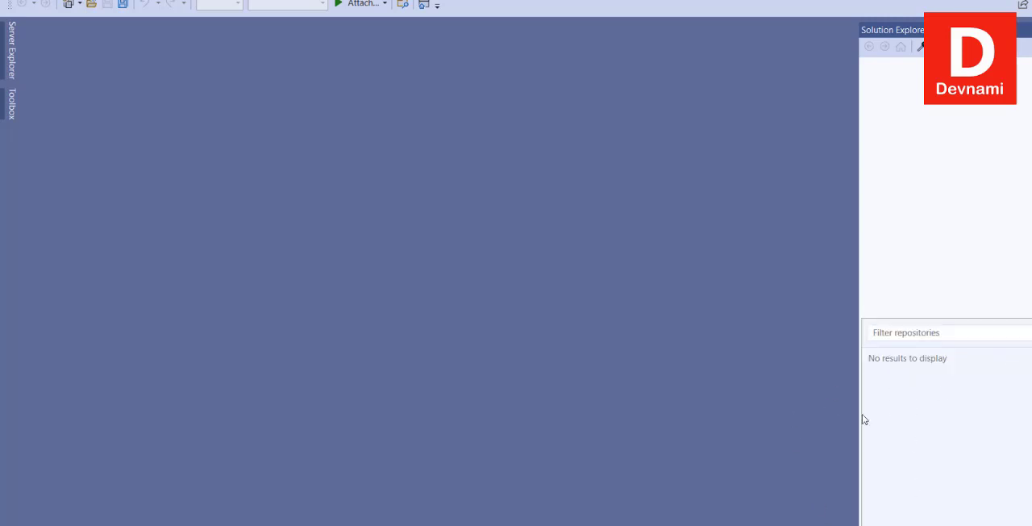
pyautogui.click(908, 279)
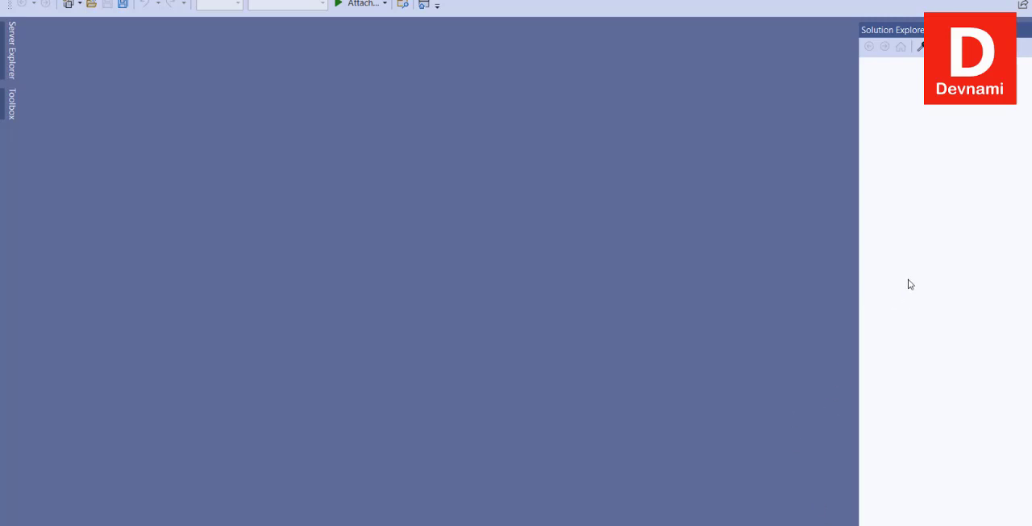
# Start a new project so that the list of project templates opens.
pyautogui.click(34, 0)
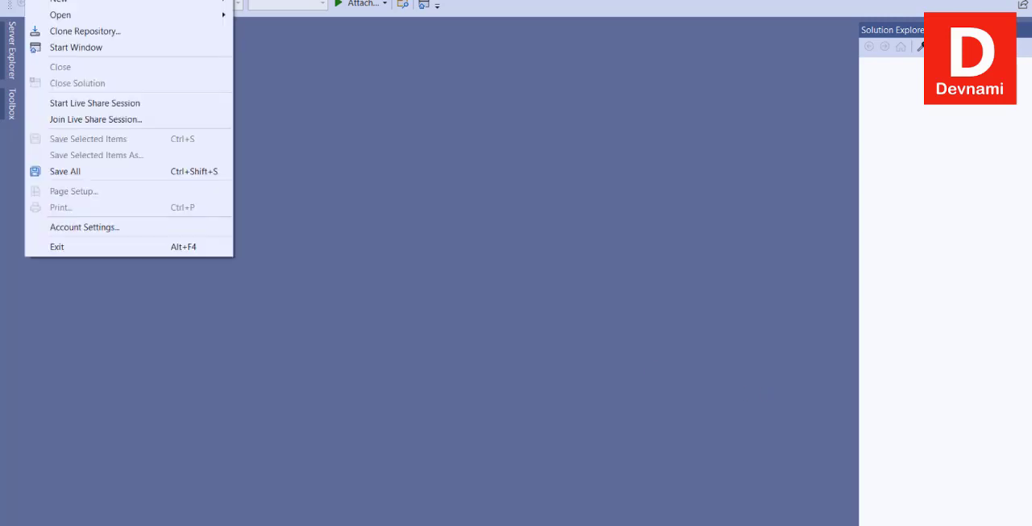
pyautogui.moveTo(57, 2)
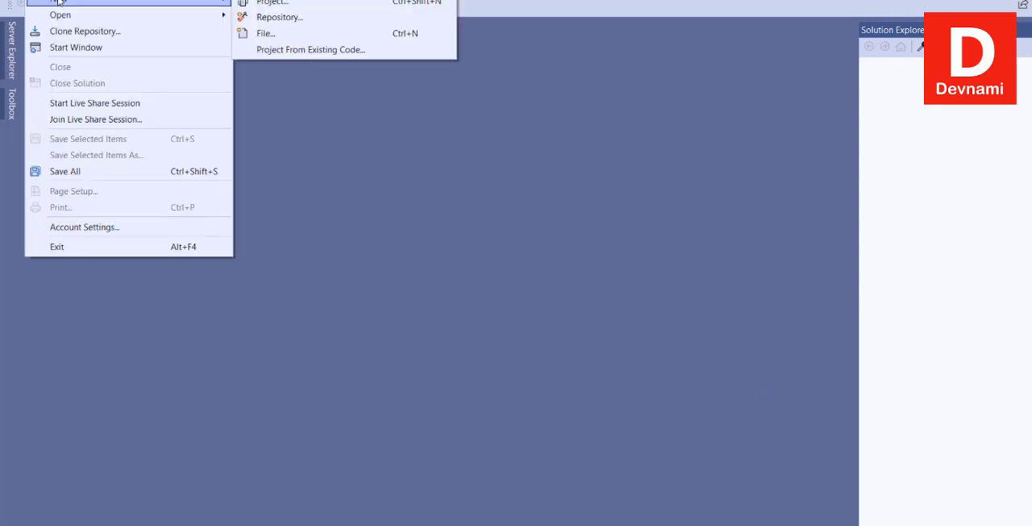
pyautogui.click(271, 3)
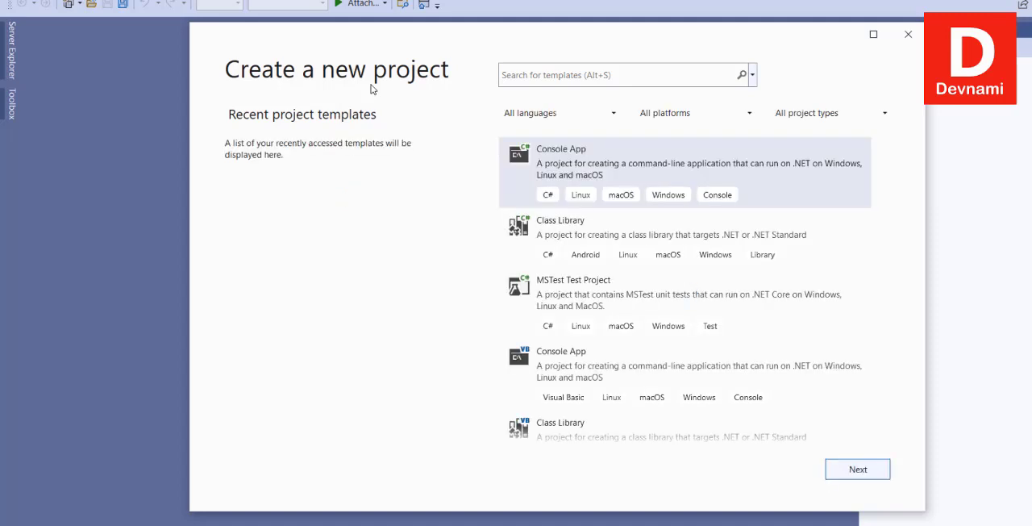
# Choose the C# Console App template and continue to the project configuration.
pyautogui.click(636, 164)
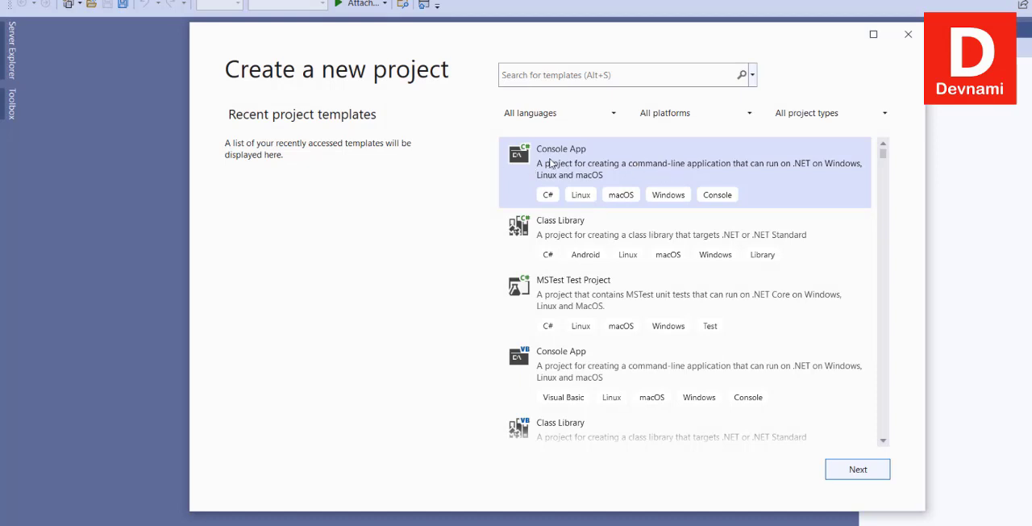
pyautogui.click(847, 474)
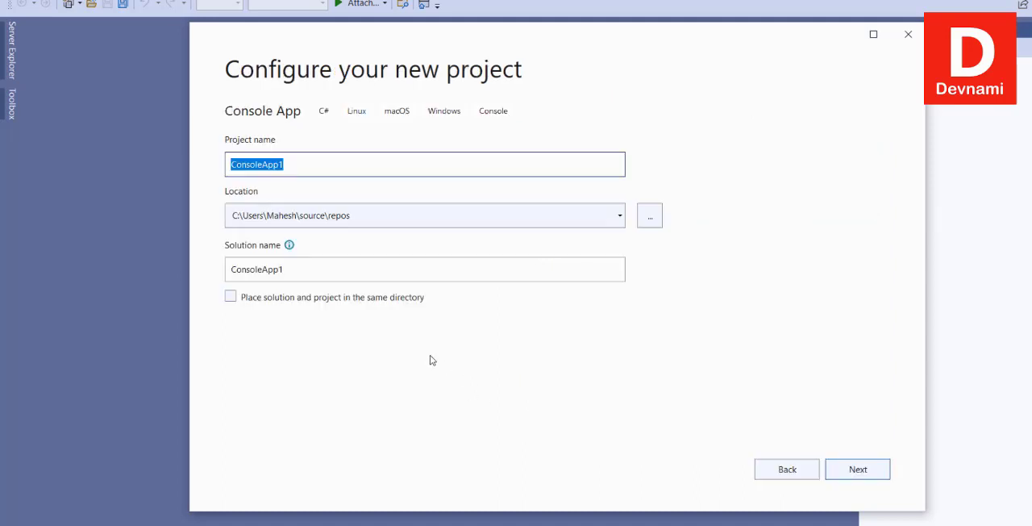
# Keep ConsoleApp1 as the project and solution name, accept the default location and continue to the framework choice.
pyautogui.click(309, 164)
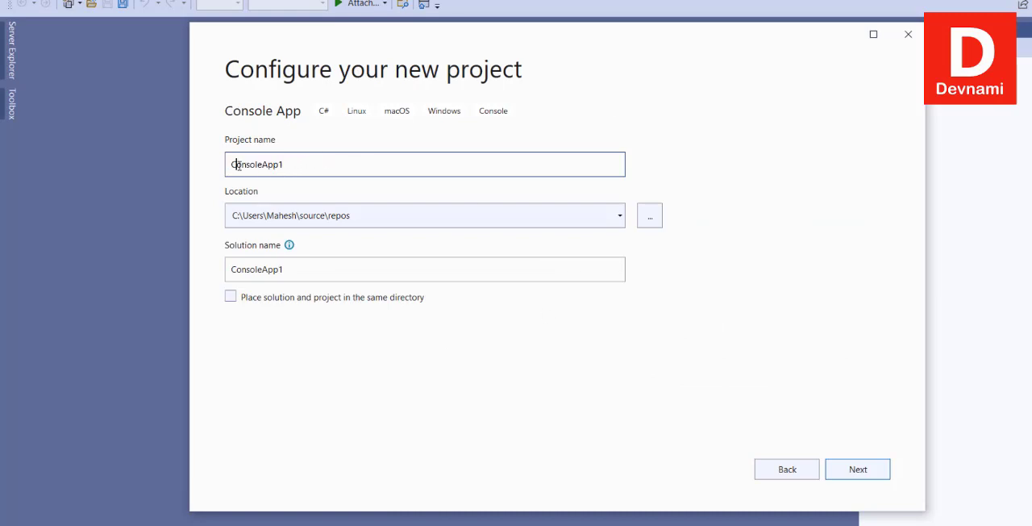
pyautogui.moveTo(235, 164); pyautogui.dragTo(310, 164)
pyautogui.click(311, 165)
pyautogui.click(310, 220)
pyautogui.click(375, 218)
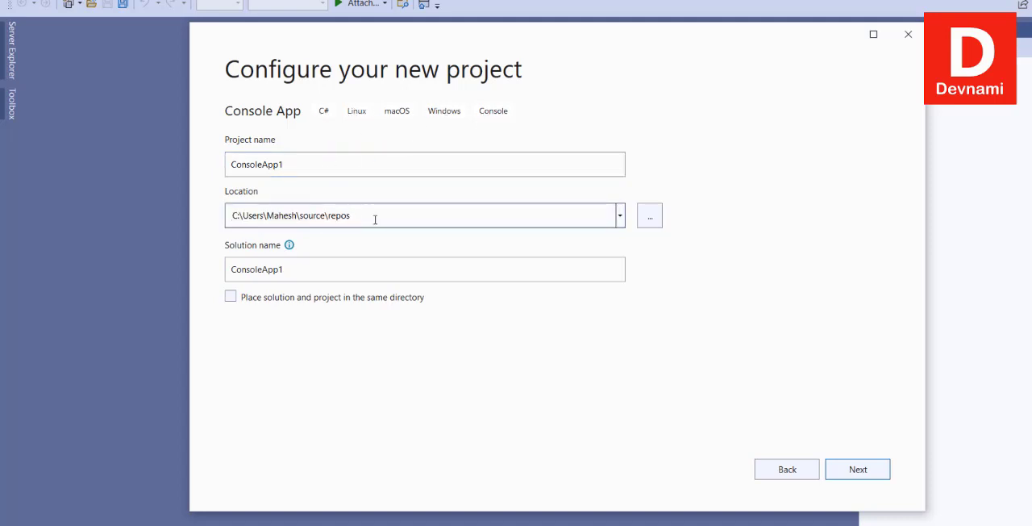
pyautogui.doubleClick(335, 219)
pyautogui.click(376, 218)
pyautogui.moveTo(311, 217); pyautogui.dragTo(382, 216)
pyautogui.click(382, 216)
pyautogui.click(300, 279)
pyautogui.moveTo(239, 271); pyautogui.dragTo(269, 271)
pyautogui.click(310, 272)
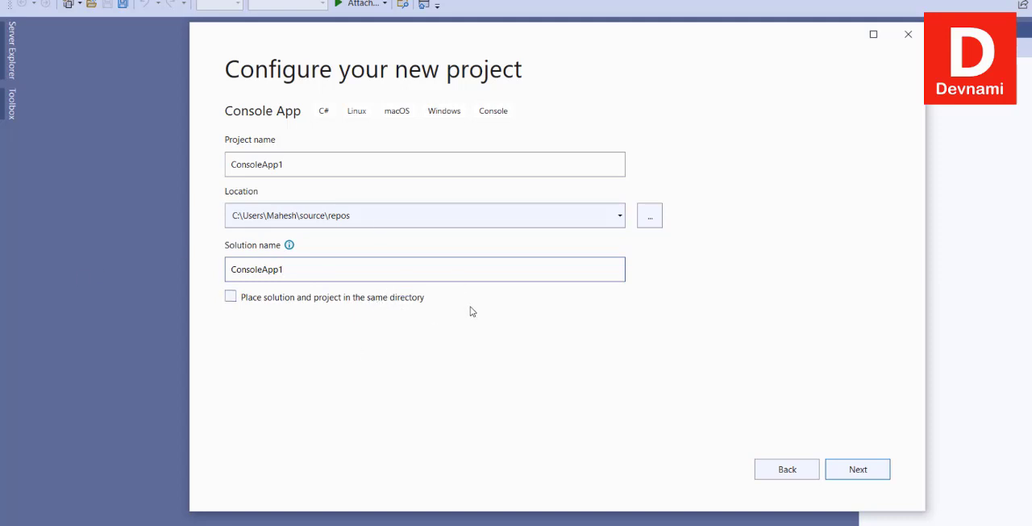
pyautogui.click(860, 468)
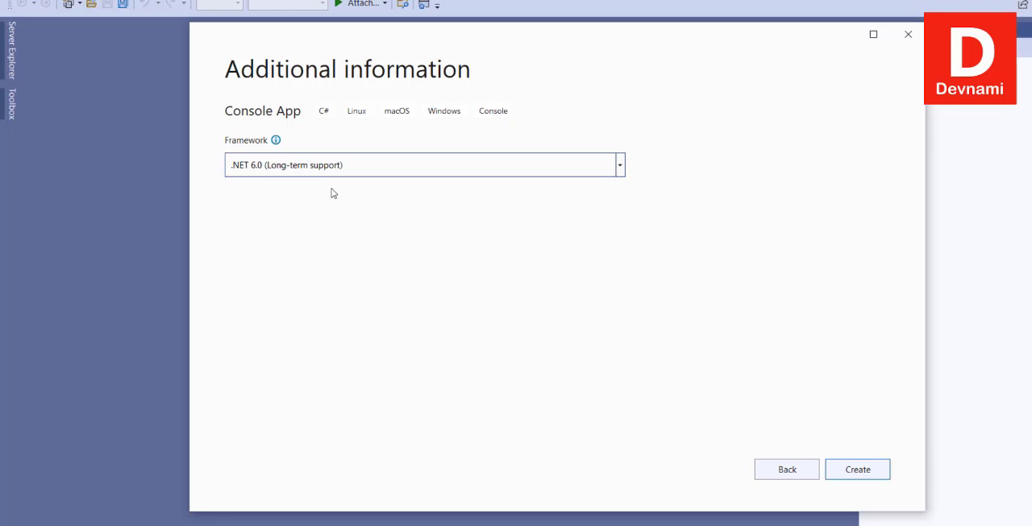
# Select .NET 6.0 (Long-term support) as the framework and create the console project.
pyautogui.click(268, 169)
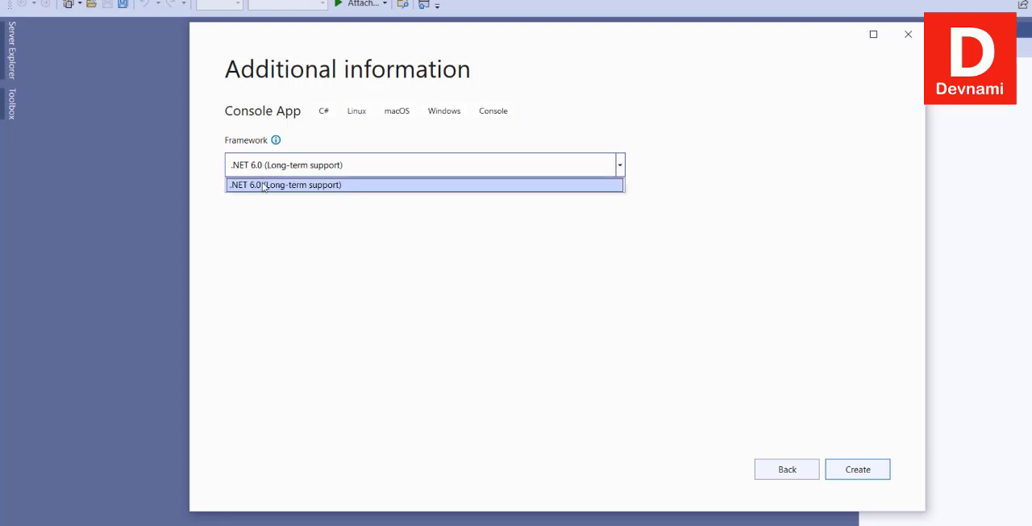
pyautogui.click(287, 186)
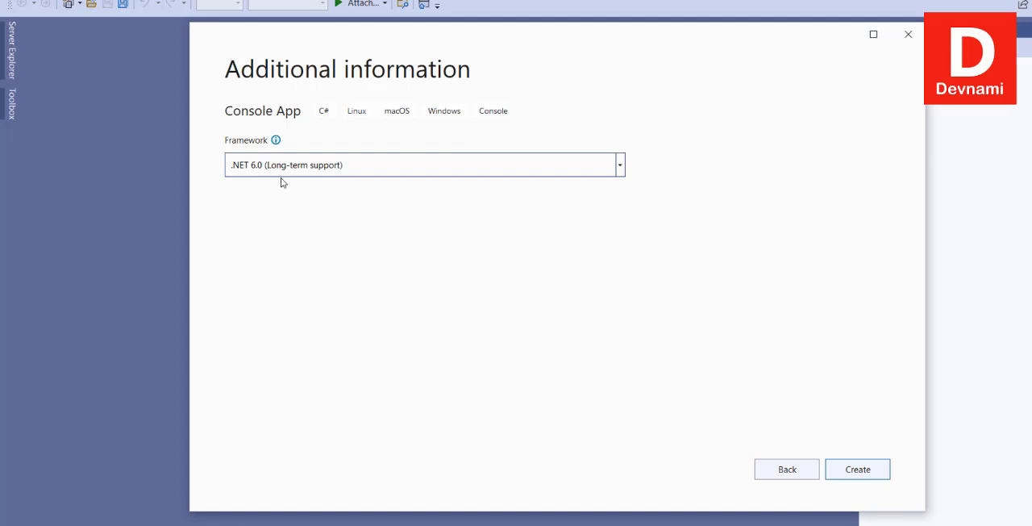
pyautogui.click(869, 468)
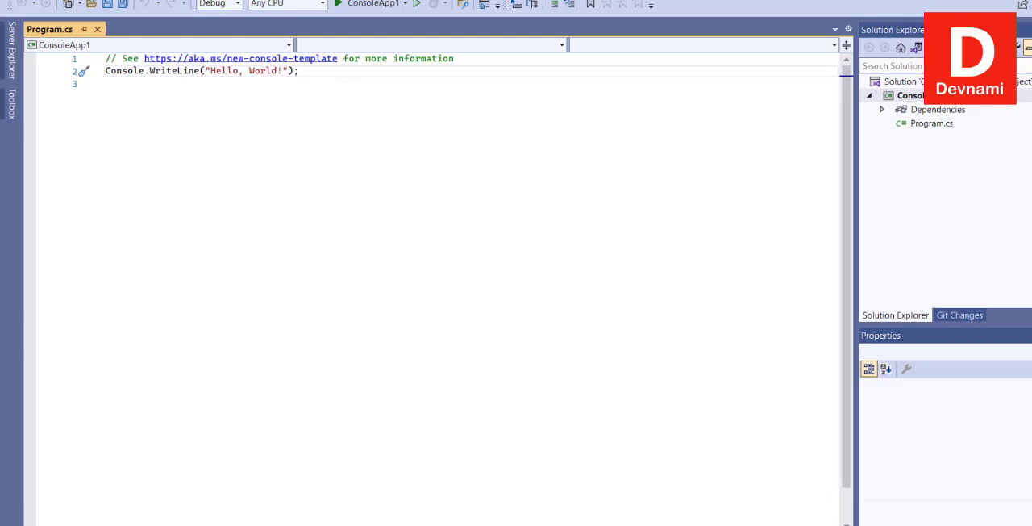
# Run ConsoleApp1 with debugging, close its console window and return to the empty line below the code in Program.cs.
pyautogui.click(230, 0)
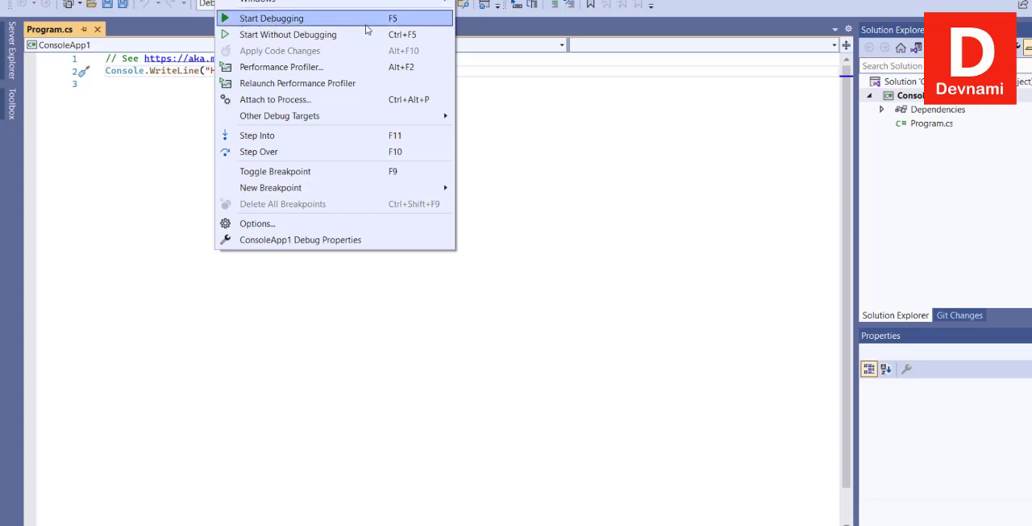
pyautogui.click(399, 26)
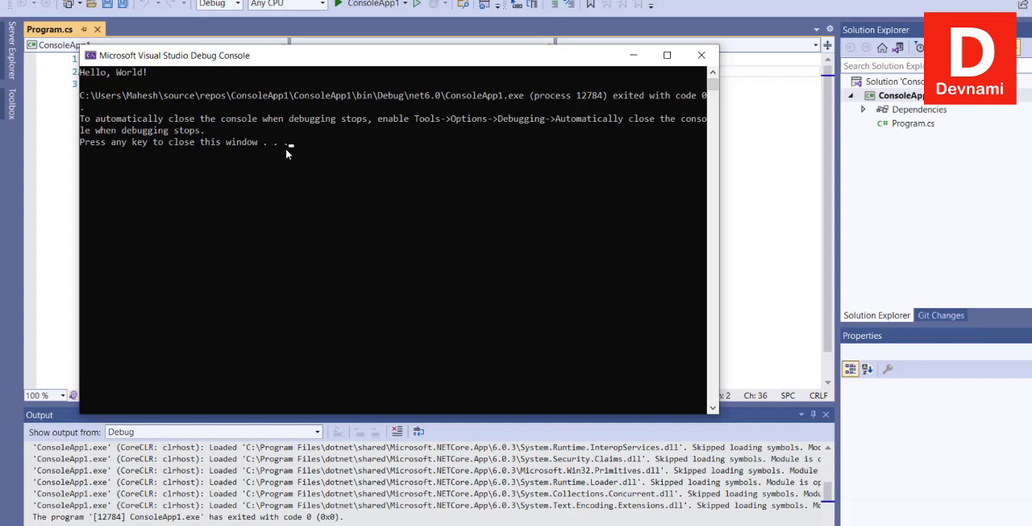
pyautogui.press('Return')
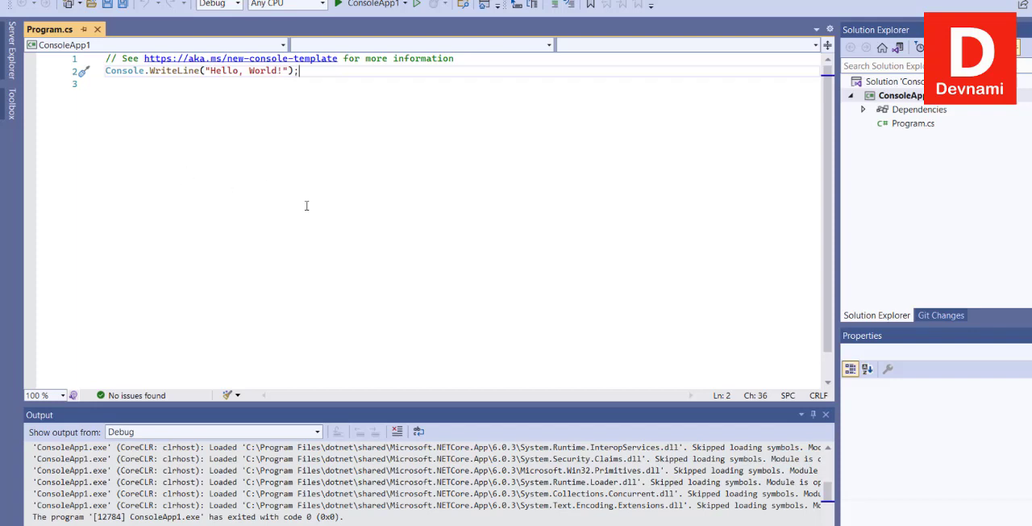
pyautogui.click(224, 96)
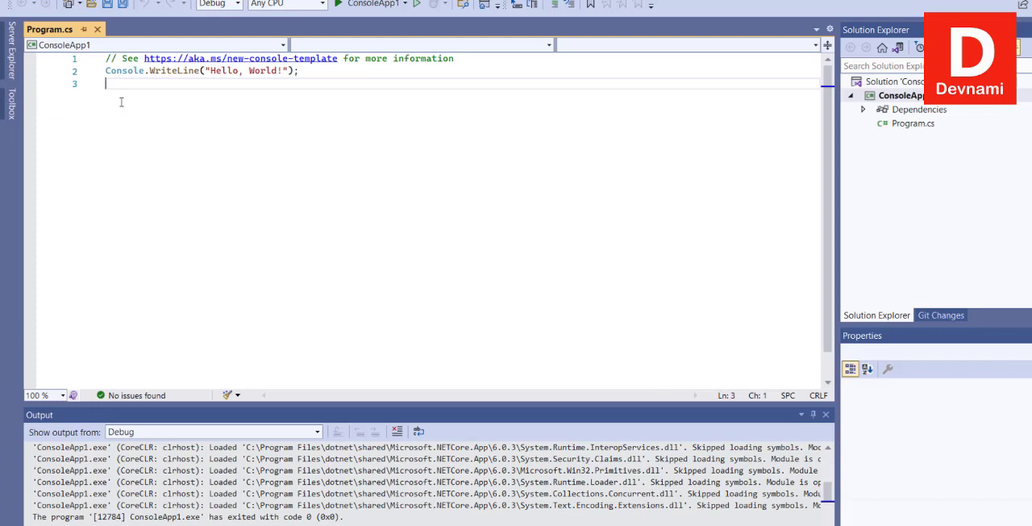
# Start another new project from the open solution to bring up the template list again.
pyautogui.click(34, 0)
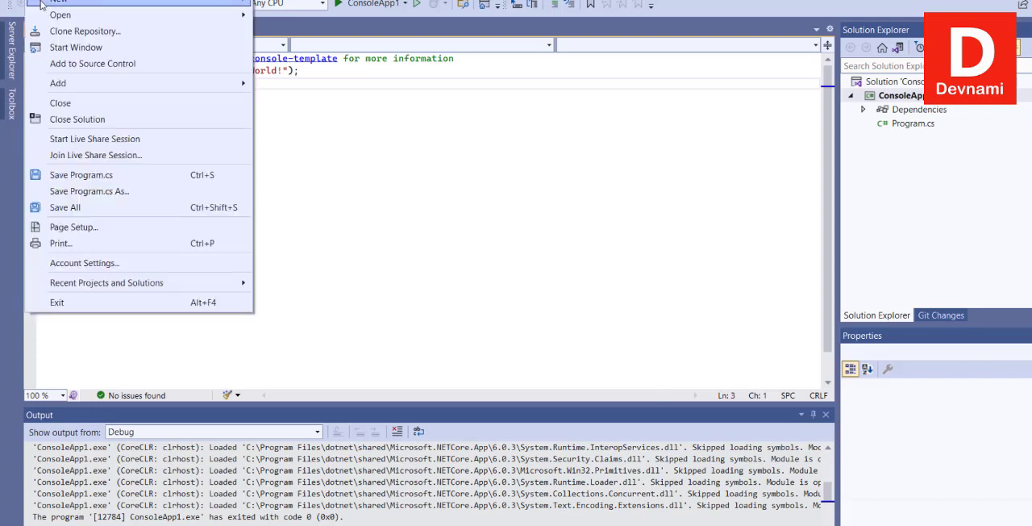
pyautogui.moveTo(41, 2)
pyautogui.click(313, 5)
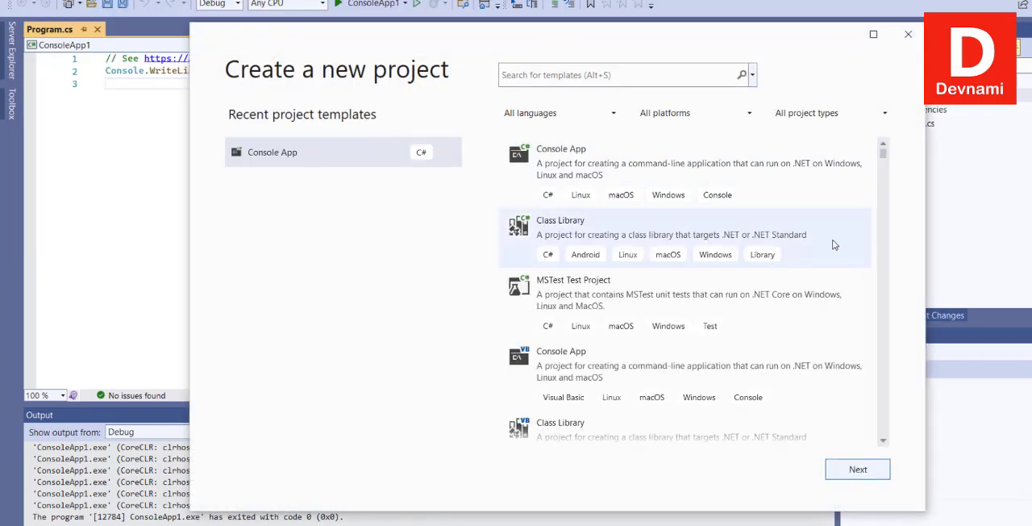
# Look through the available project templates, including the Windows Forms, WPF, Xamarin mobile, database and F# ones.
pyautogui.scroll(-5, 858, 242)
pyautogui.scroll(5, 859, 242)
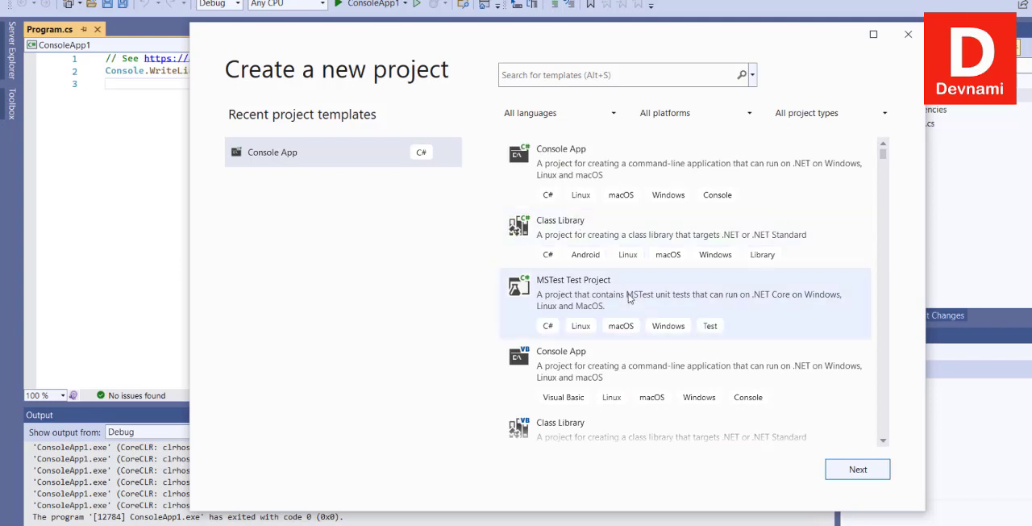
pyautogui.scroll(-2, 735, 293)
pyautogui.scroll(-5, 734, 293)
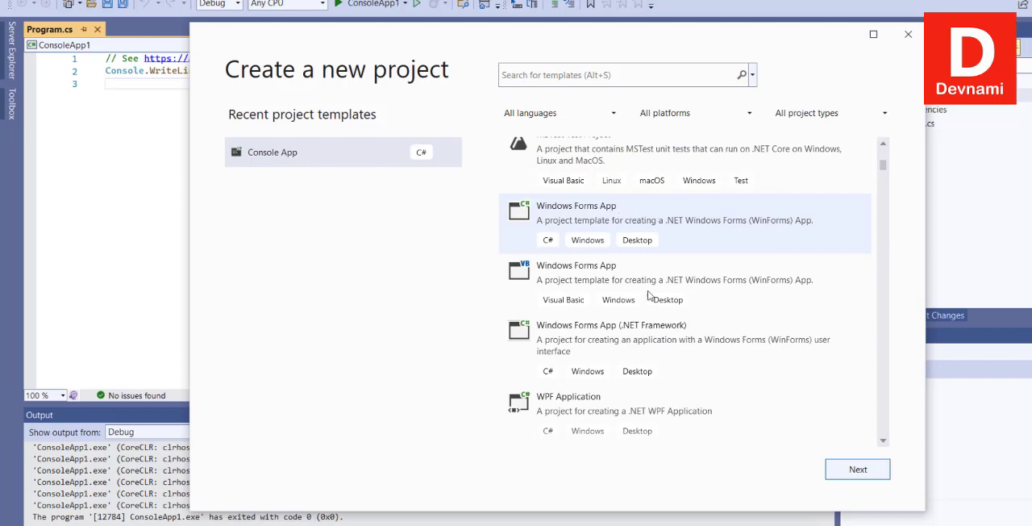
pyautogui.scroll(-2, 730, 347)
pyautogui.scroll(-9, 817, 304)
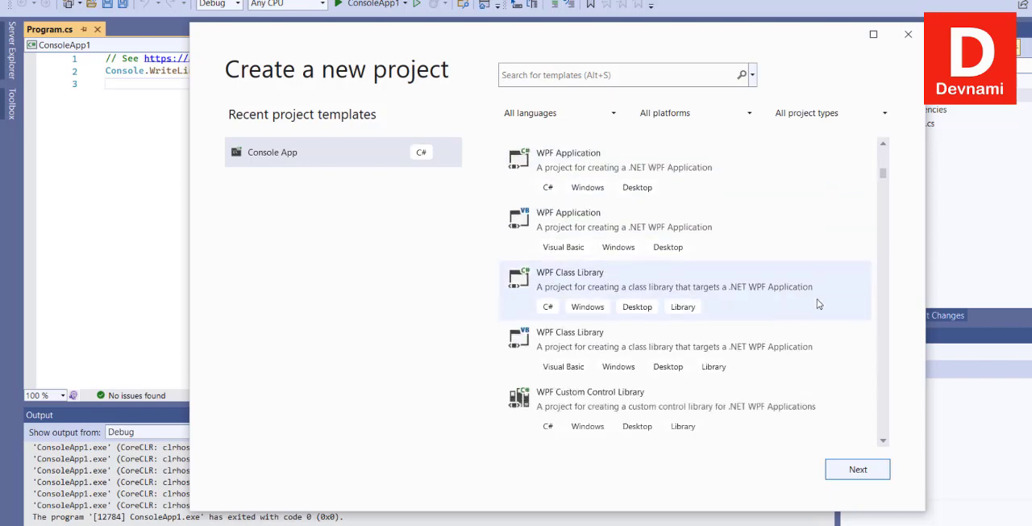
pyautogui.scroll(-4, 817, 304)
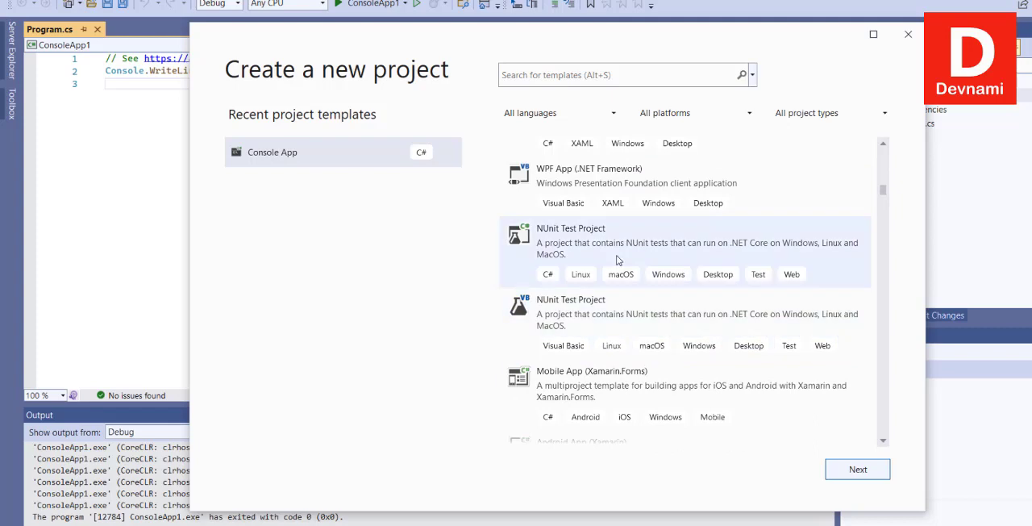
pyautogui.scroll(-2, 700, 371)
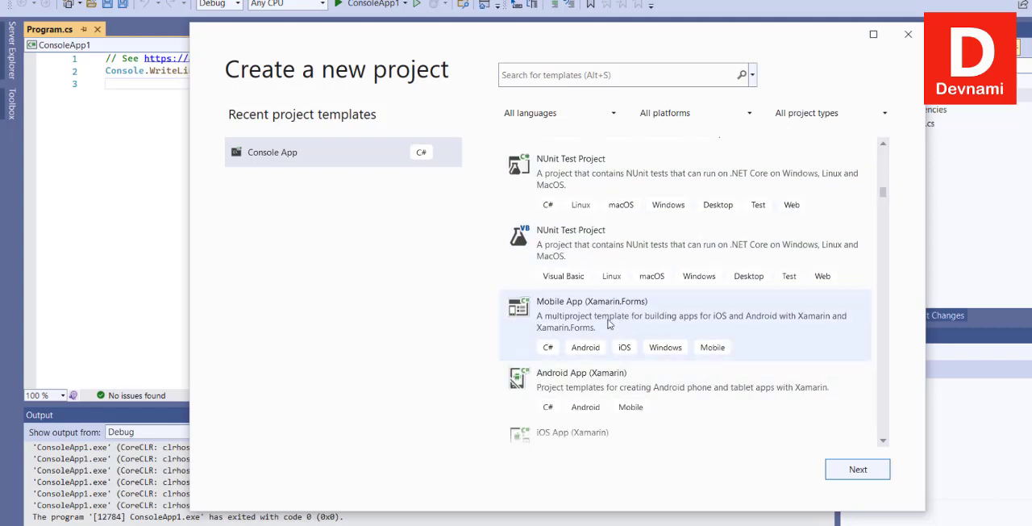
pyautogui.scroll(-2, 746, 303)
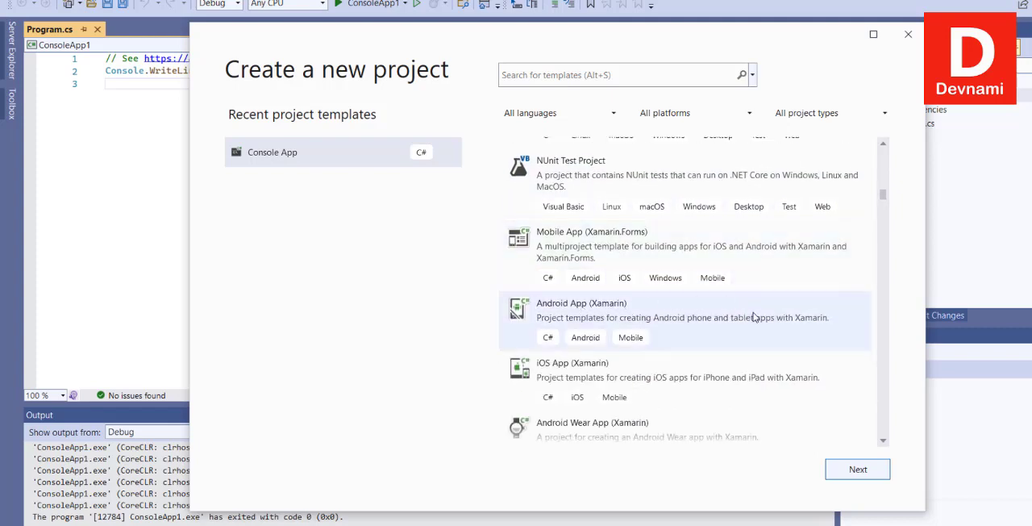
pyautogui.scroll(-3, 753, 317)
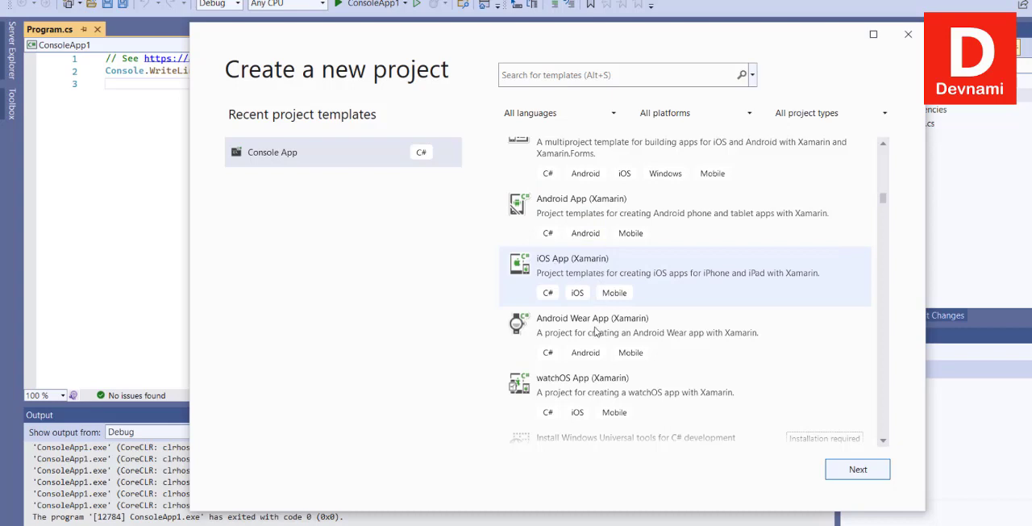
pyautogui.scroll(-5, 773, 322)
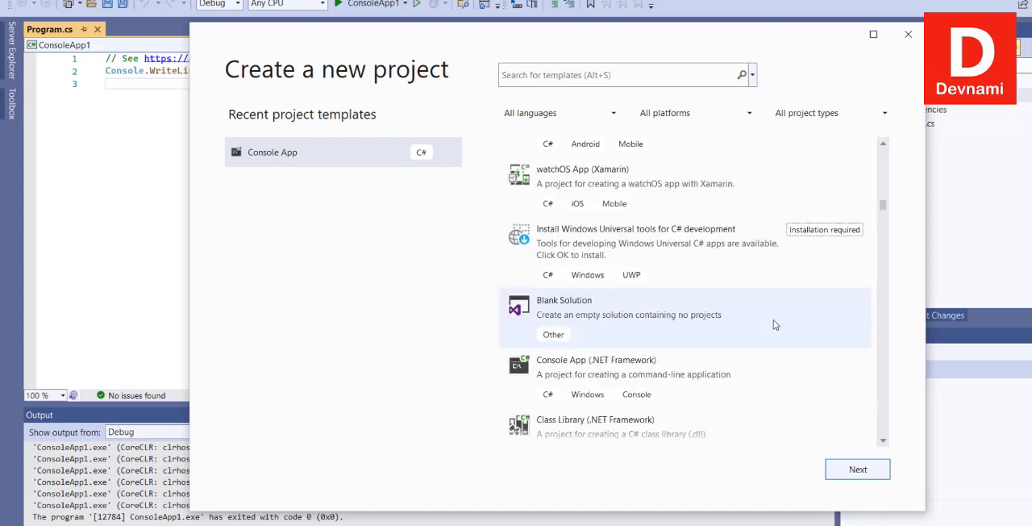
pyautogui.scroll(-1, 774, 324)
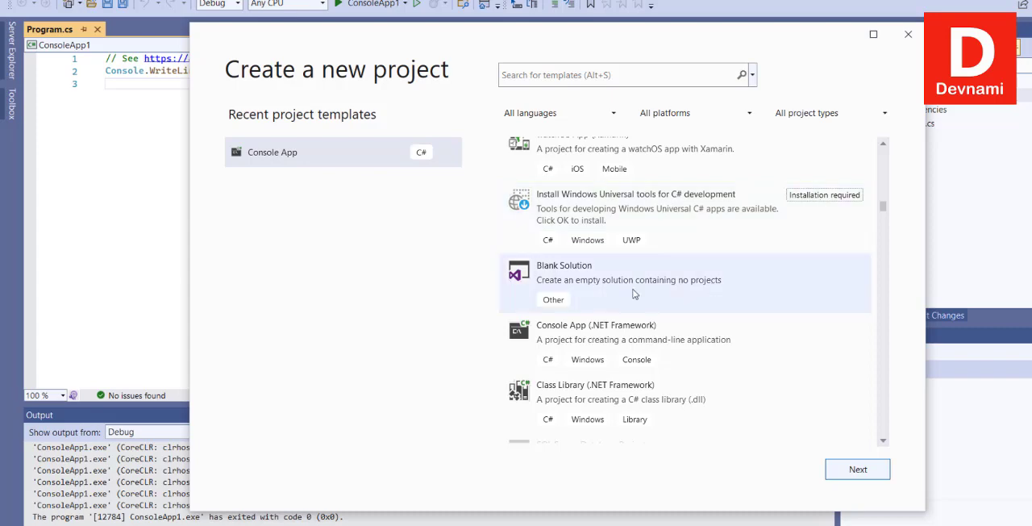
pyautogui.scroll(-10, 696, 392)
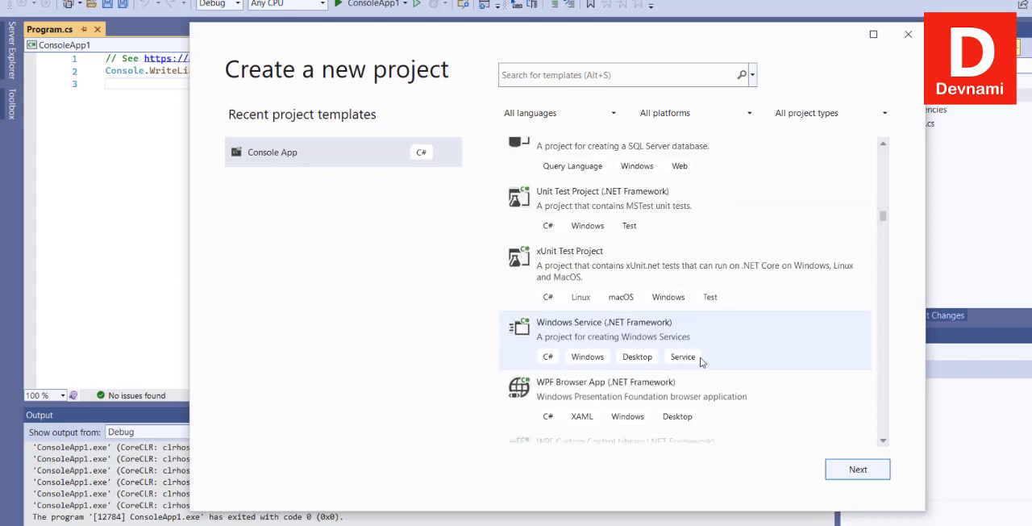
pyautogui.scroll(-12, 703, 352)
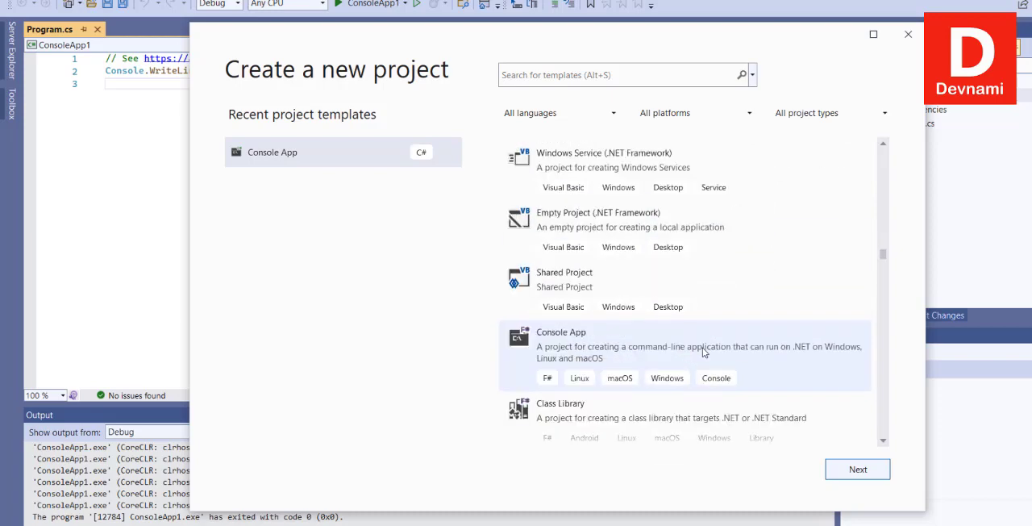
# Filter the project templates by the Linux platform, then by Xbox, and reset the filter to all platforms.
pyautogui.click(692, 117)
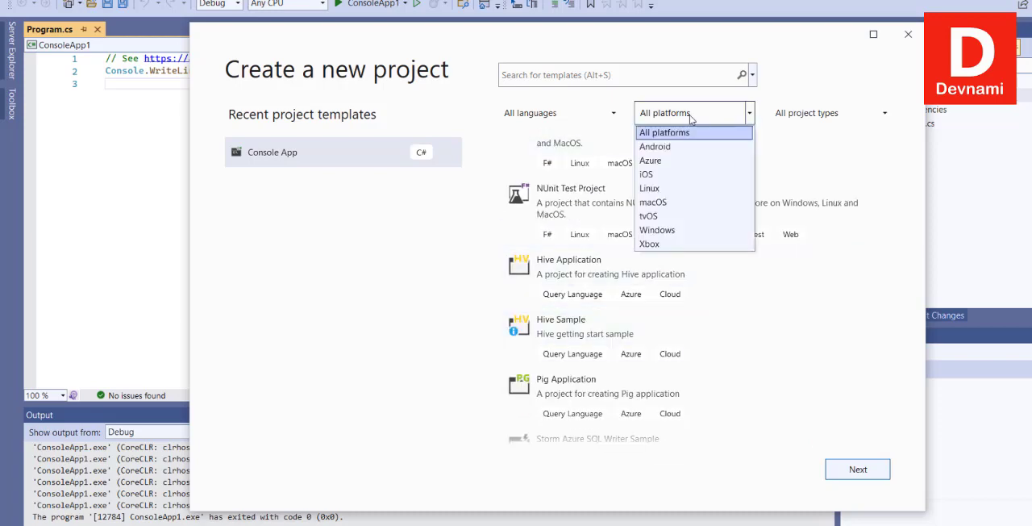
pyautogui.click(663, 188)
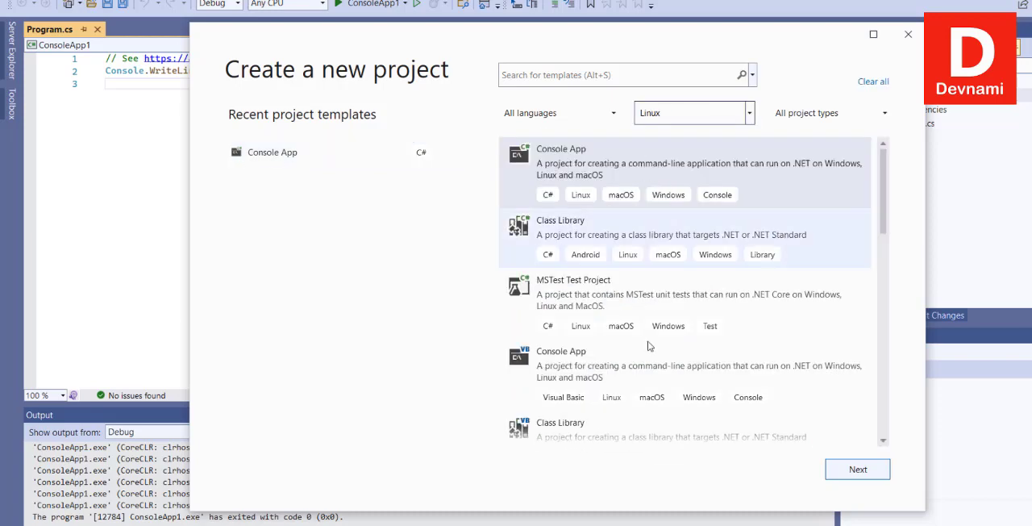
pyautogui.scroll(-5, 681, 231)
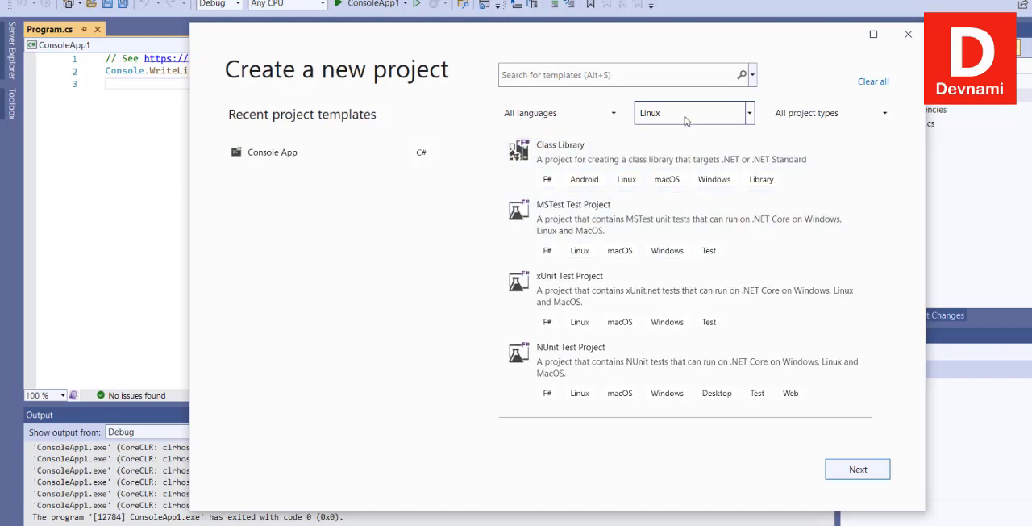
pyautogui.click(669, 119)
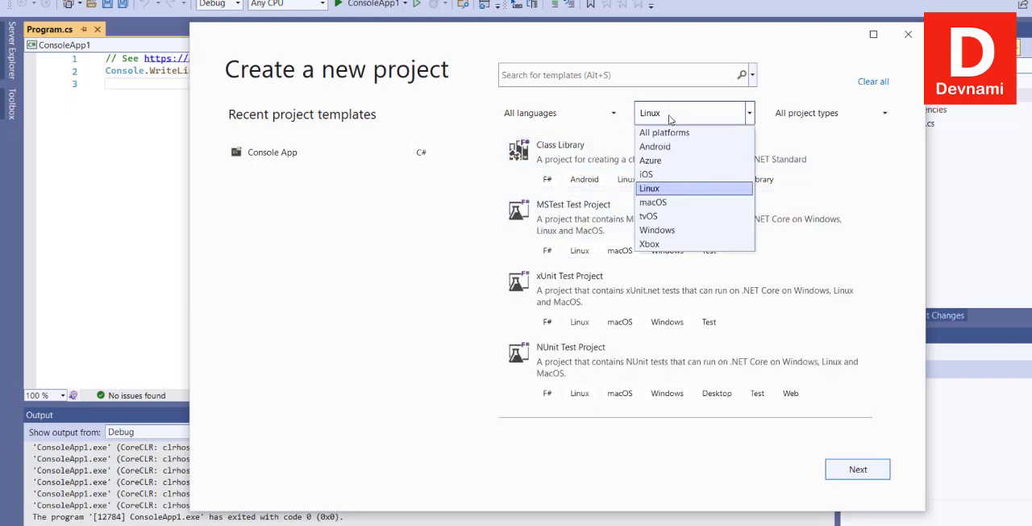
pyautogui.click(663, 244)
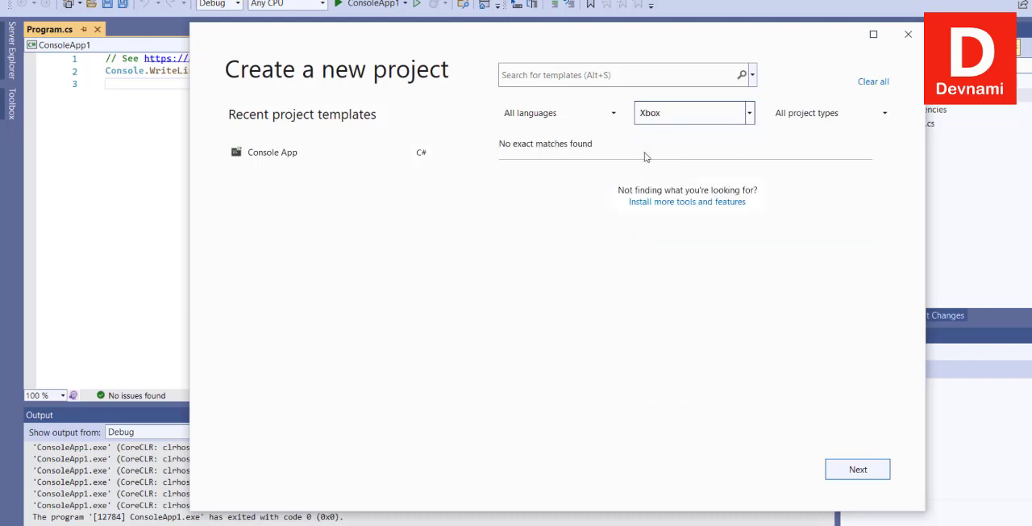
pyautogui.click(698, 114)
pyautogui.click(683, 135)
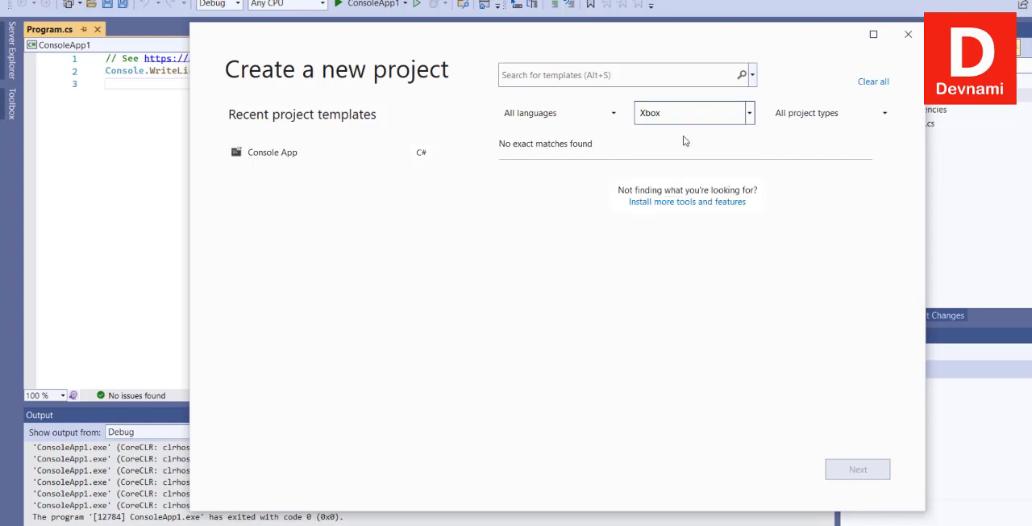
# Filter the project templates by Query Language and look through the matching ones.
pyautogui.click(615, 116)
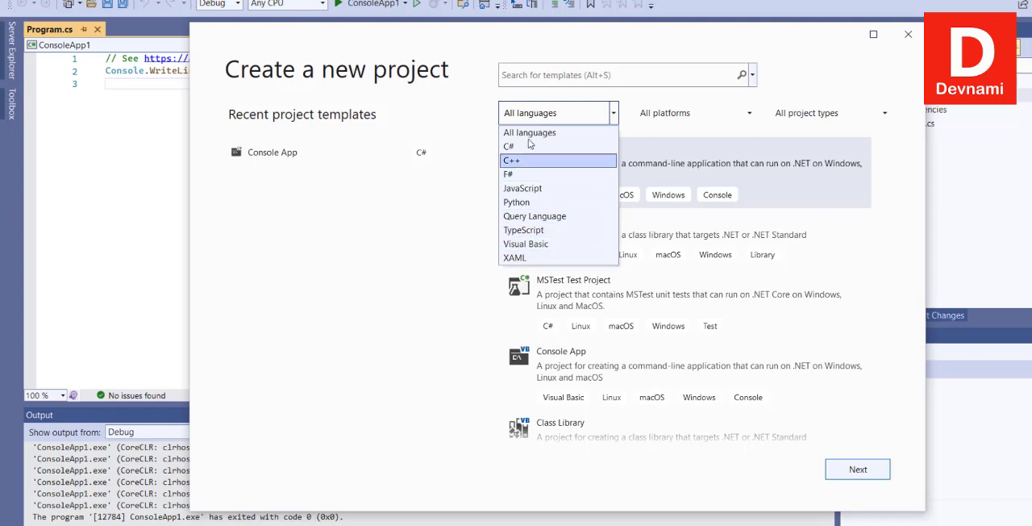
pyautogui.click(555, 216)
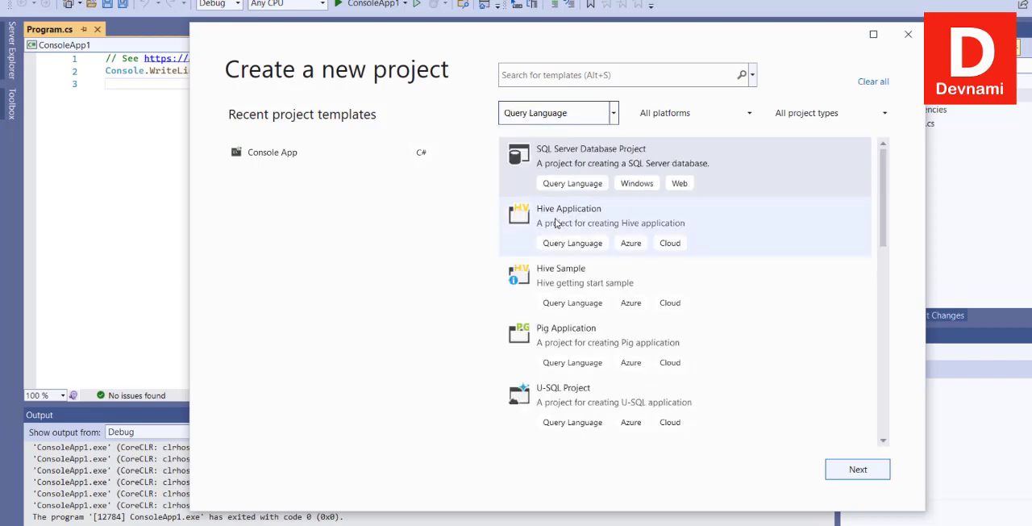
pyautogui.scroll(-6, 750, 206)
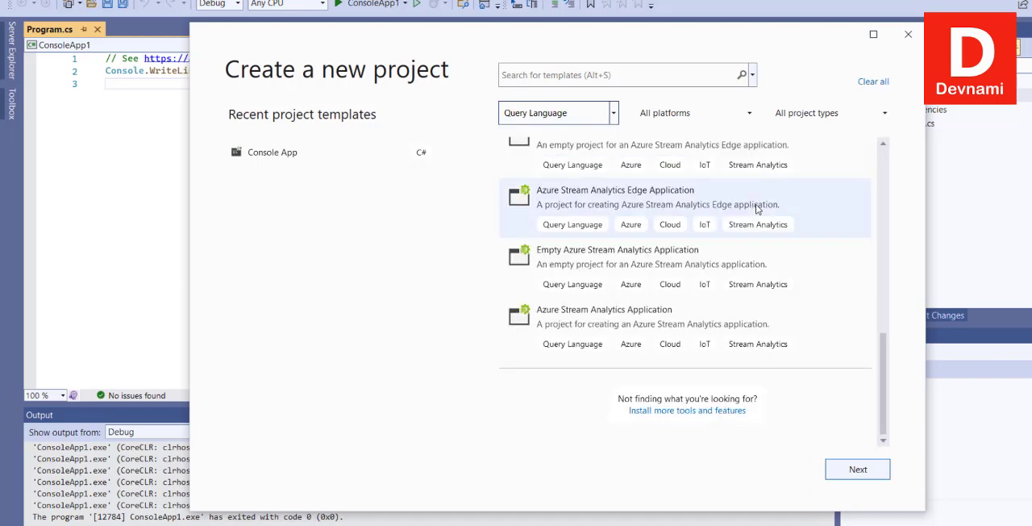
# Filter the project templates by JavaScript, then by Python.
pyautogui.scroll(5, 755, 208)
pyautogui.scroll(2, 757, 205)
pyautogui.click(600, 120)
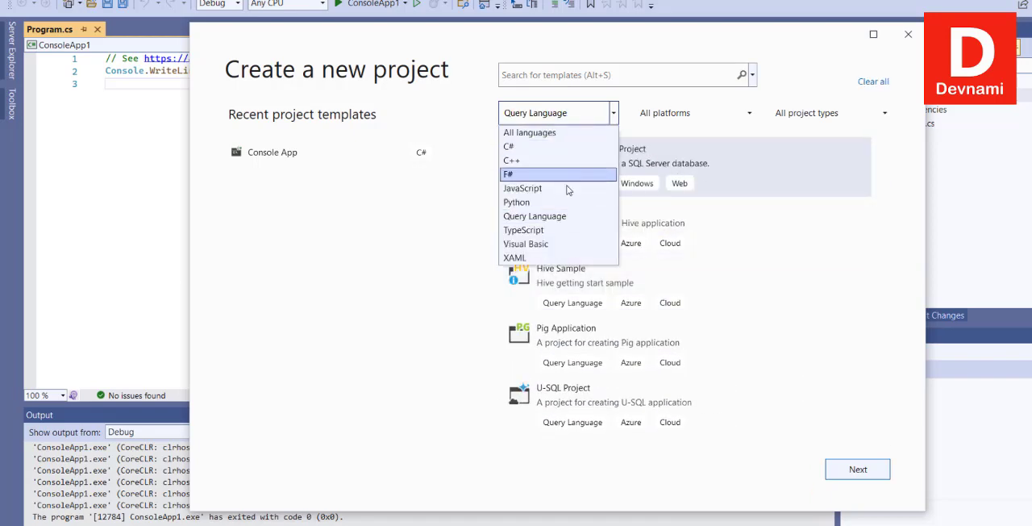
pyautogui.click(566, 188)
pyautogui.click(558, 114)
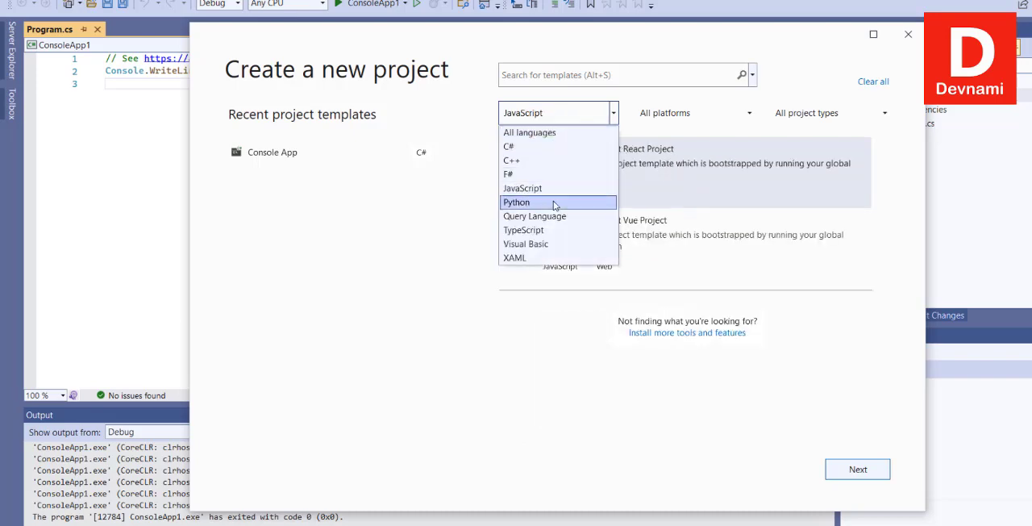
pyautogui.click(553, 200)
# Filter the project templates by C# and look through the matching ones, including the Xamarin mobile templates.
pyautogui.click(554, 121)
pyautogui.click(537, 147)
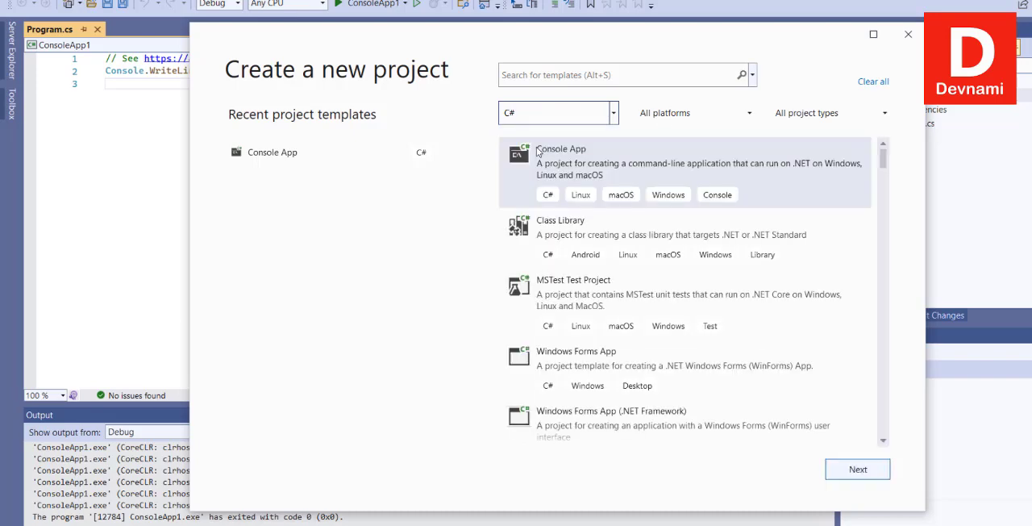
pyautogui.scroll(-1, 819, 262)
pyautogui.scroll(-10, 818, 259)
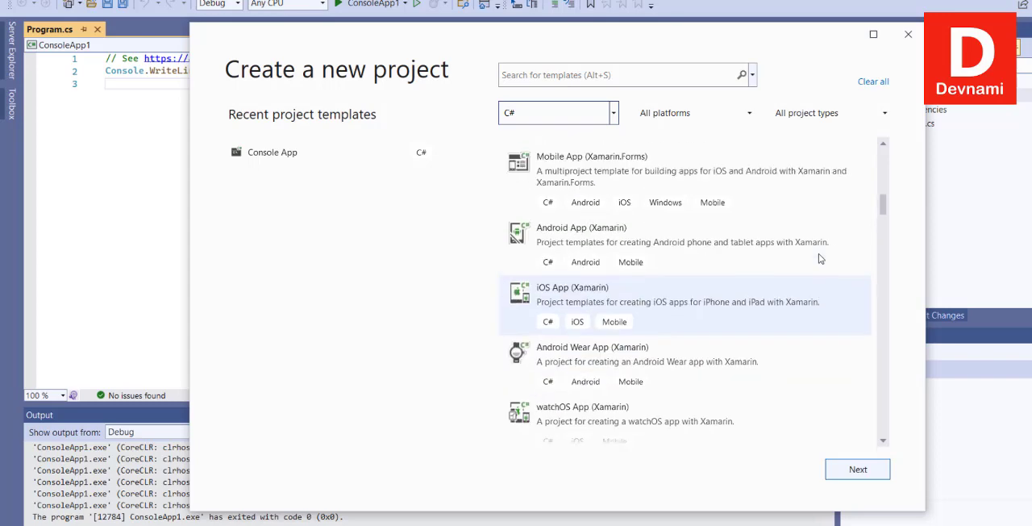
pyautogui.scroll(9, 819, 260)
pyautogui.scroll(2, 819, 258)
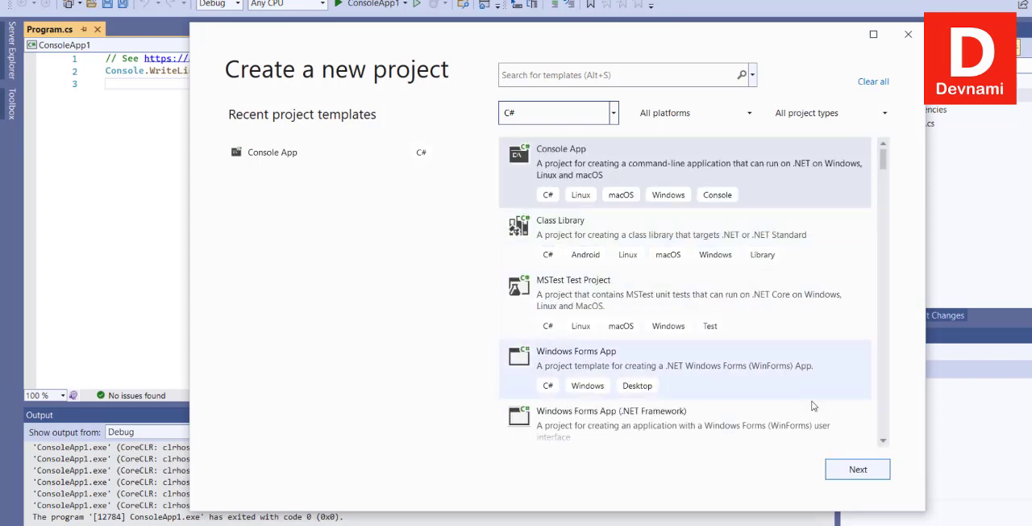
# Filter the C# templates by the Machine Learning project type, then reset to all project types and close the new project window.
pyautogui.click(806, 113)
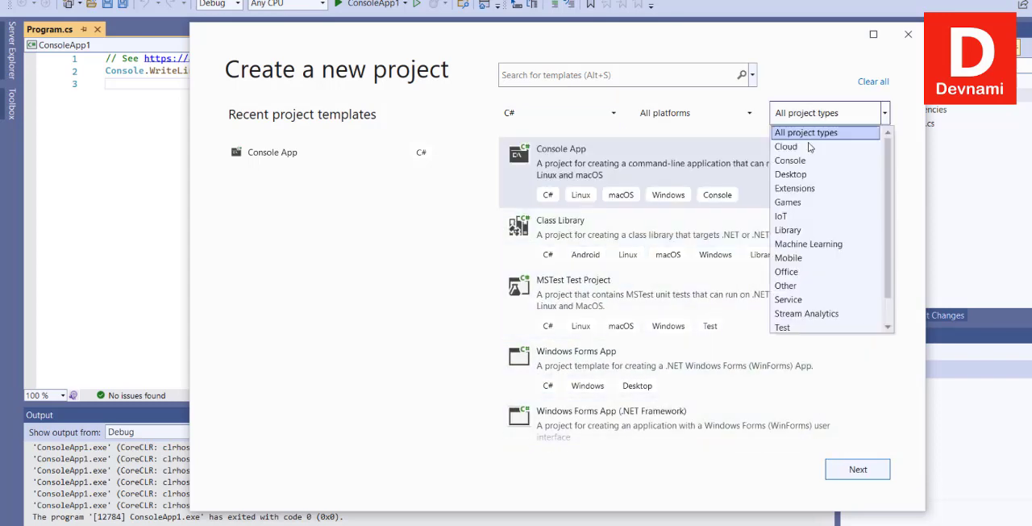
pyautogui.click(806, 244)
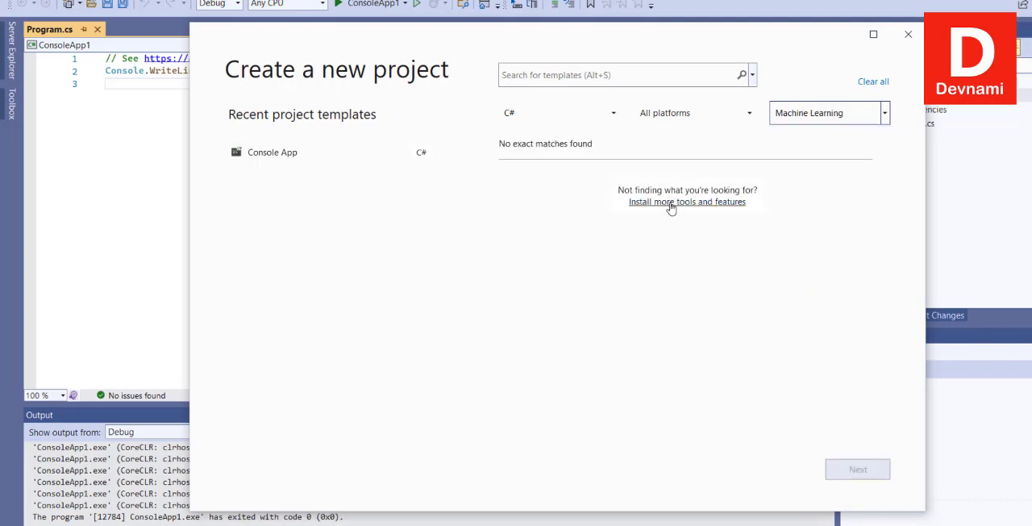
pyautogui.click(831, 117)
pyautogui.scroll(1, 824, 141)
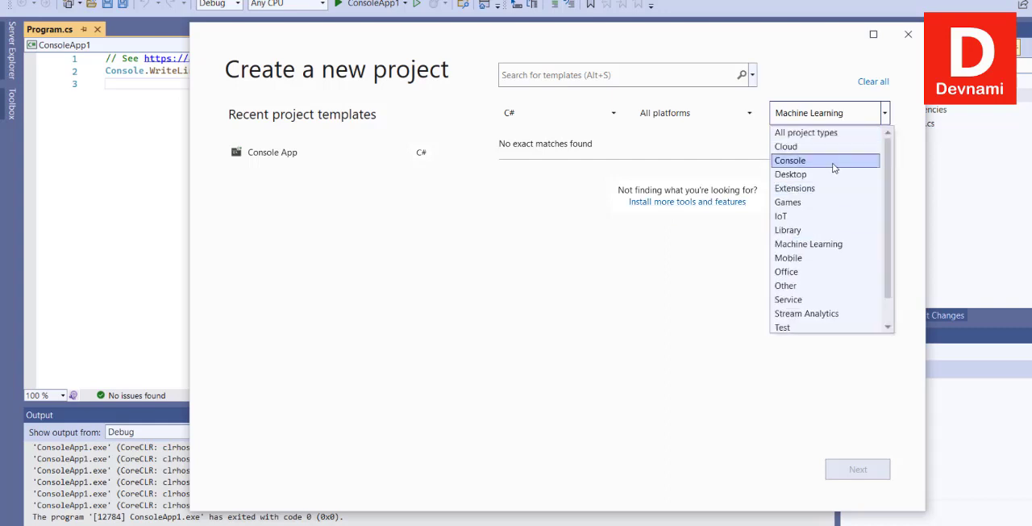
pyautogui.click(821, 134)
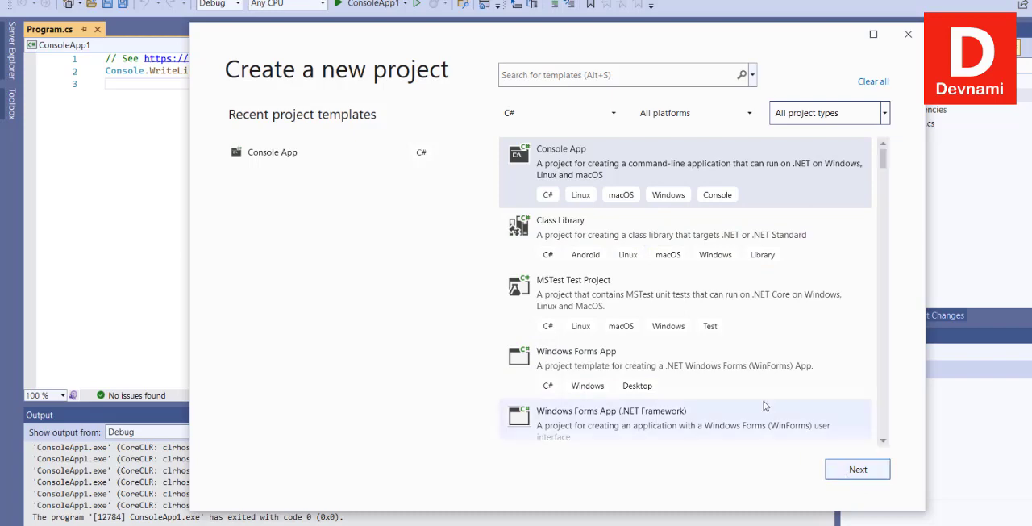
pyautogui.click(908, 34)
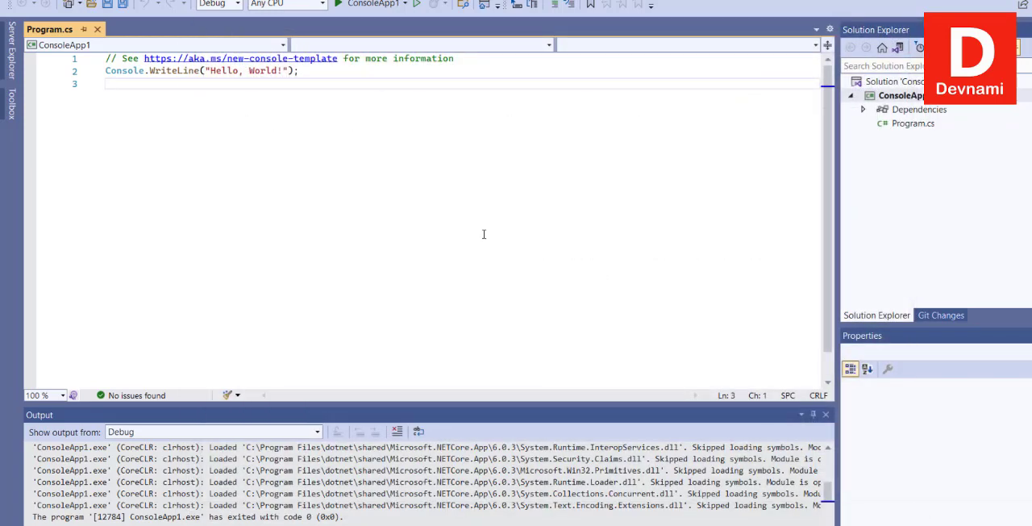